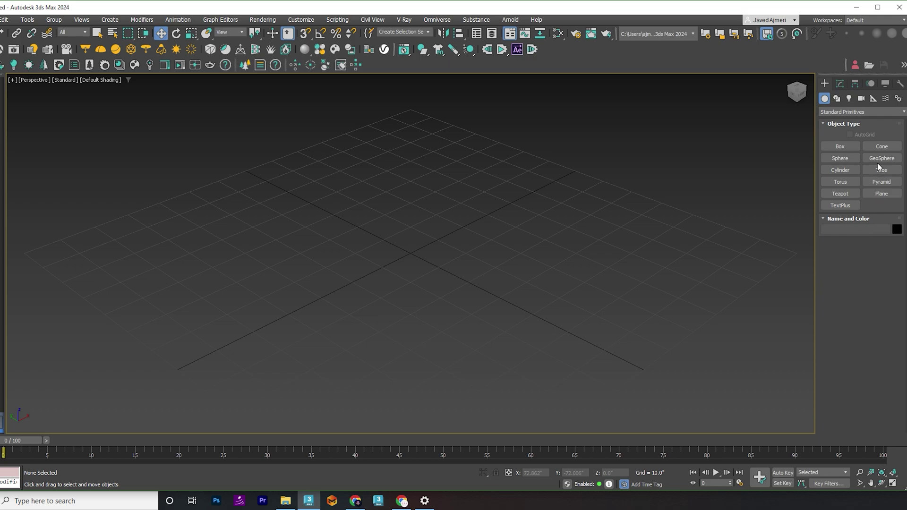
# Draw a sphere of radius about 22.4 from the grid centre, with snaps off, and colour it light grey
pyautogui.click(841, 159)
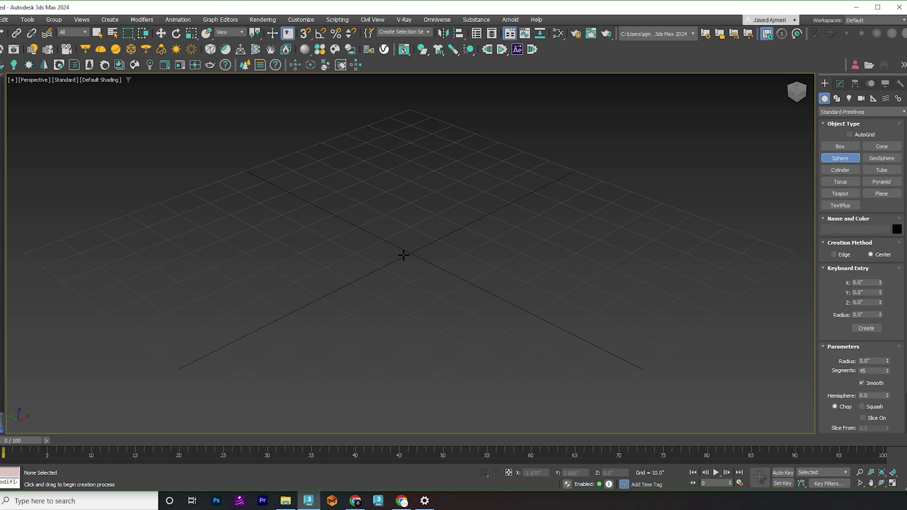
pyautogui.moveTo(403, 255); pyautogui.dragTo(495, 261)
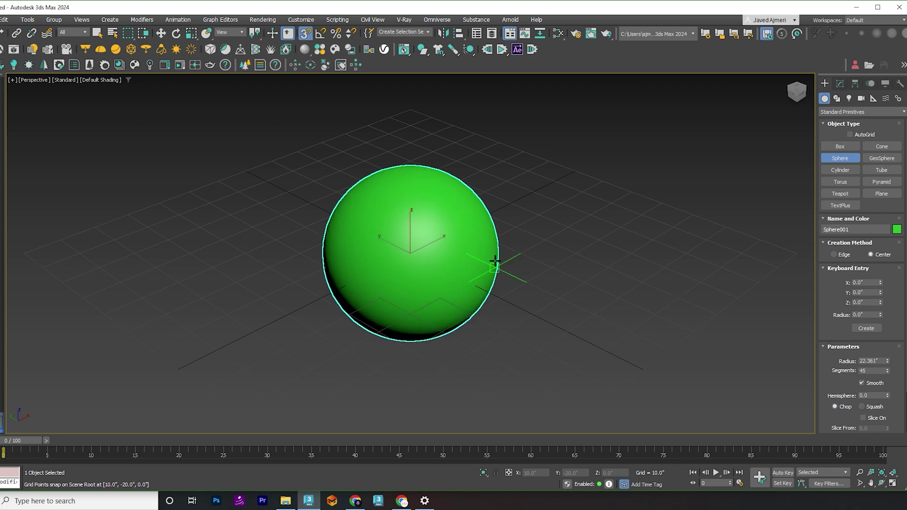
pyautogui.press('s')
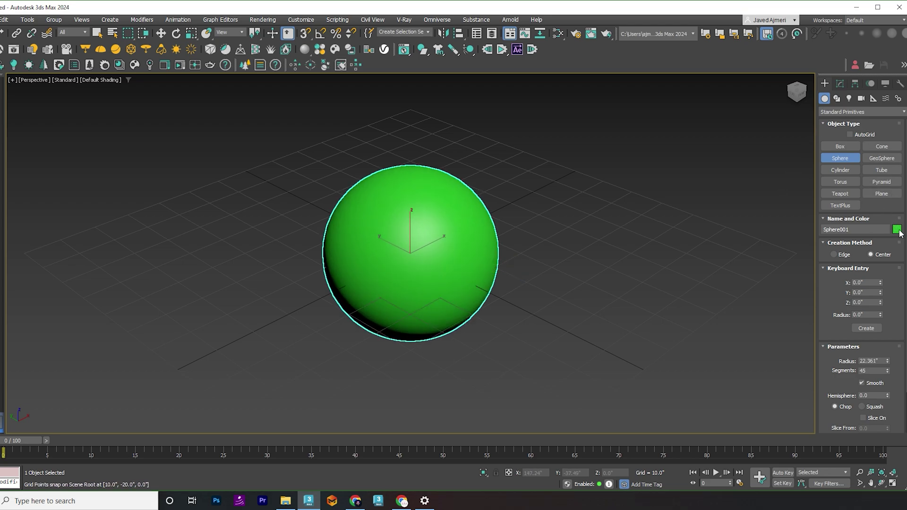
pyautogui.click(603, 273)
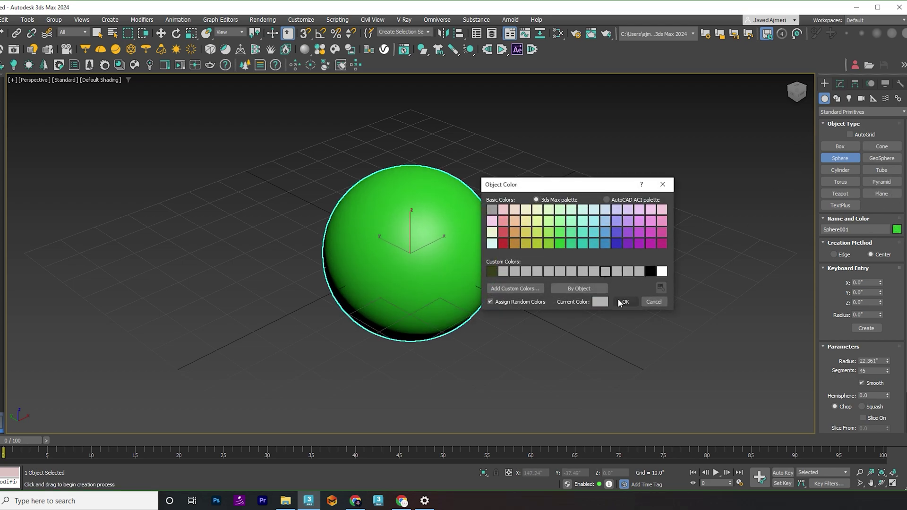
pyautogui.click(623, 302)
pyautogui.click(840, 83)
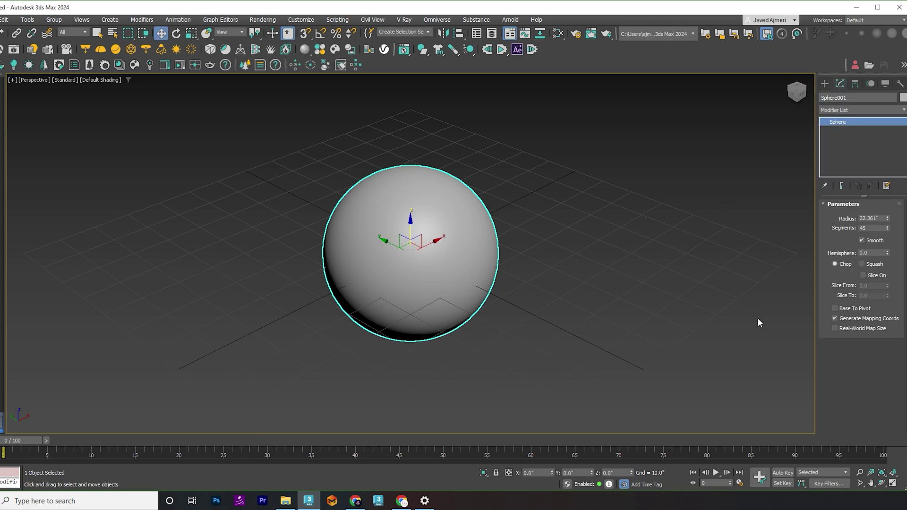
# Set the sphere's radius to 20 and its segments to 30
pyautogui.doubleClick(872, 219)
pyautogui.write('20')
pyautogui.press('Tab')
pyautogui.write('30')
pyautogui.press('Return')
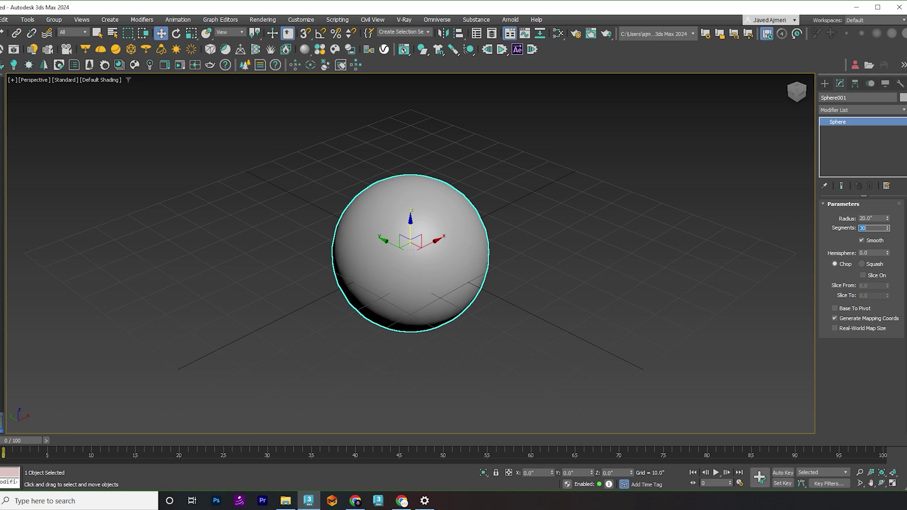
# Add a Shell modifier with 0.5 outer thickness and show edged faces
pyautogui.click(836, 110)
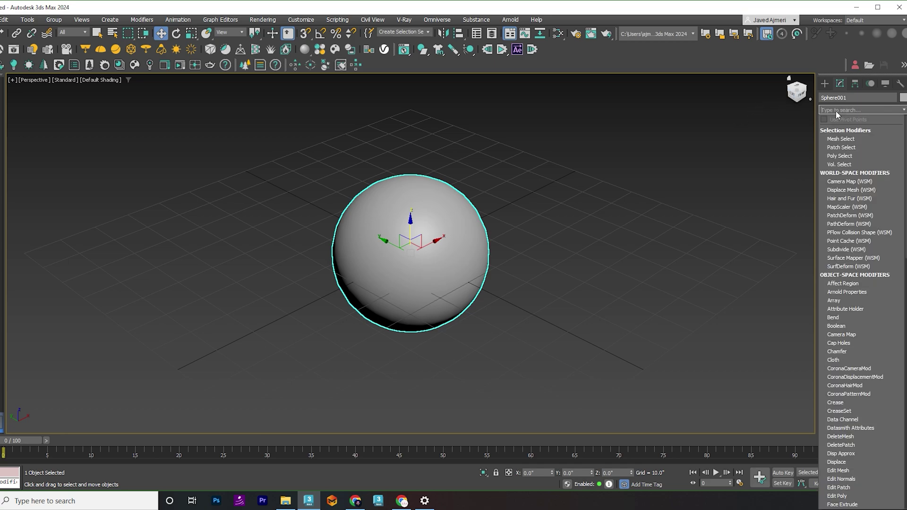
pyautogui.write('shell')
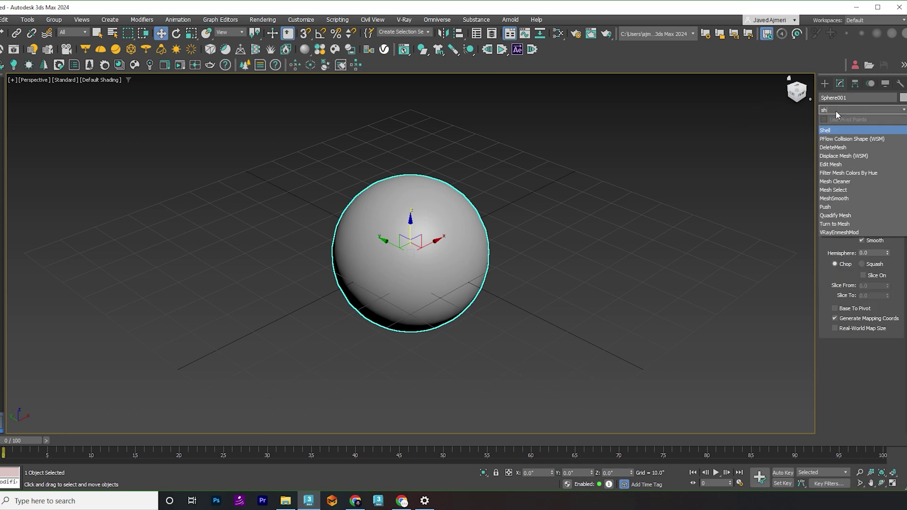
pyautogui.press('Return')
pyautogui.press('F4')
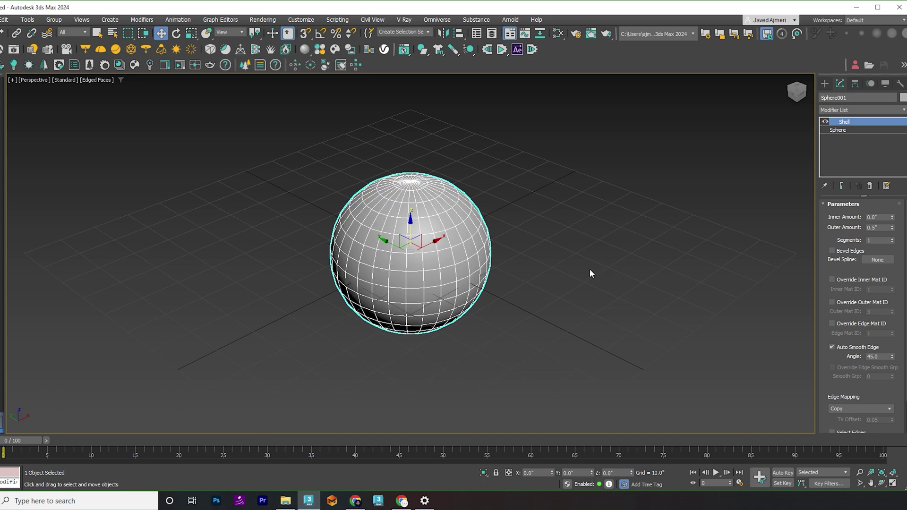
pyautogui.click(870, 111)
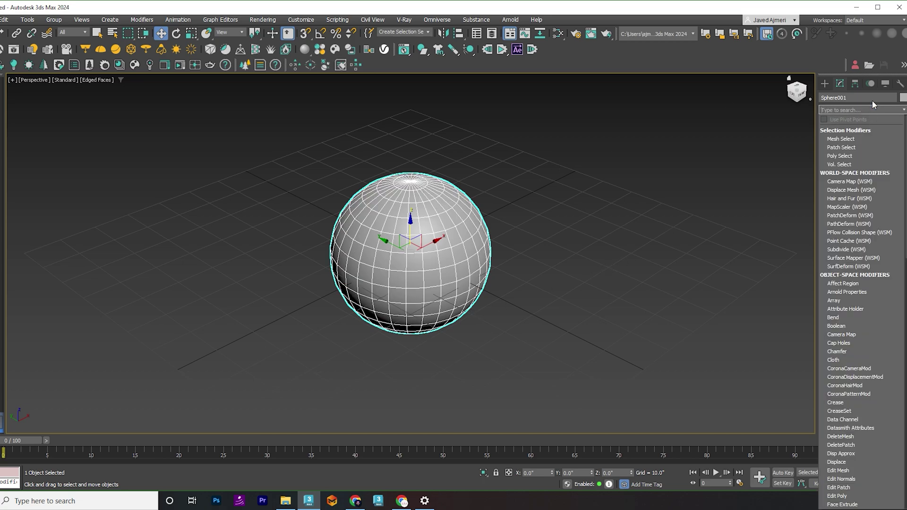
# Add an Edit Poly modifier and select the vertex at the sphere's bottom pole
pyautogui.write('ed')
pyautogui.press('Return')
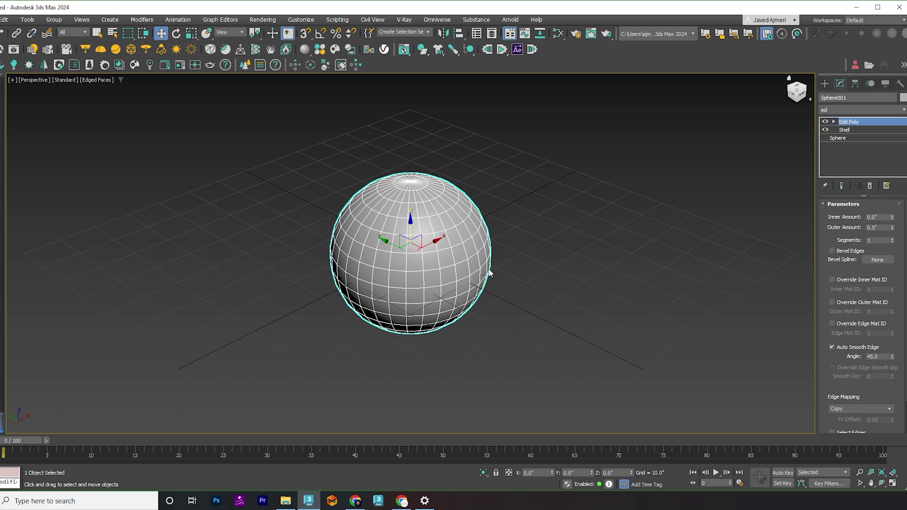
pyautogui.press('1')
pyautogui.scroll(4, 425, 323)
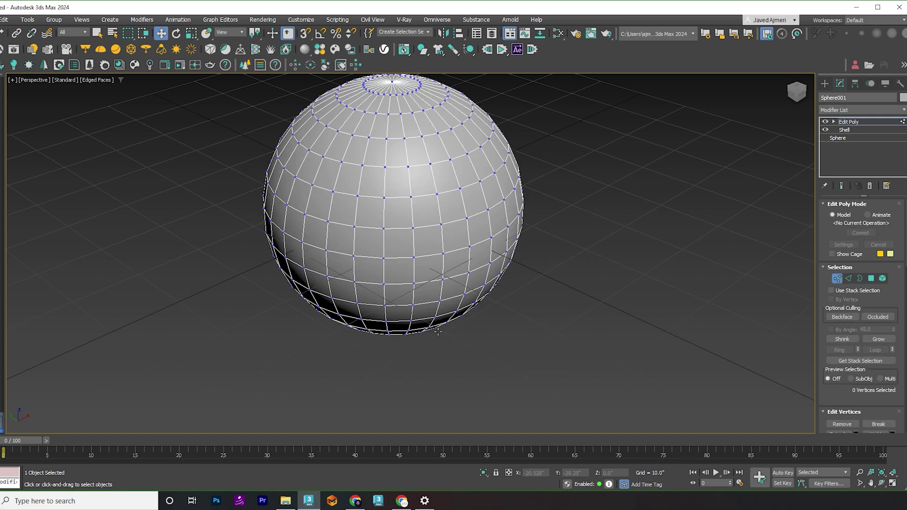
pyautogui.keyDown('alt'); pyautogui.moveTo(427, 326); pyautogui.dragTo(447, 251, button='middle'); pyautogui.keyUp('alt')
pyautogui.click(392, 315)
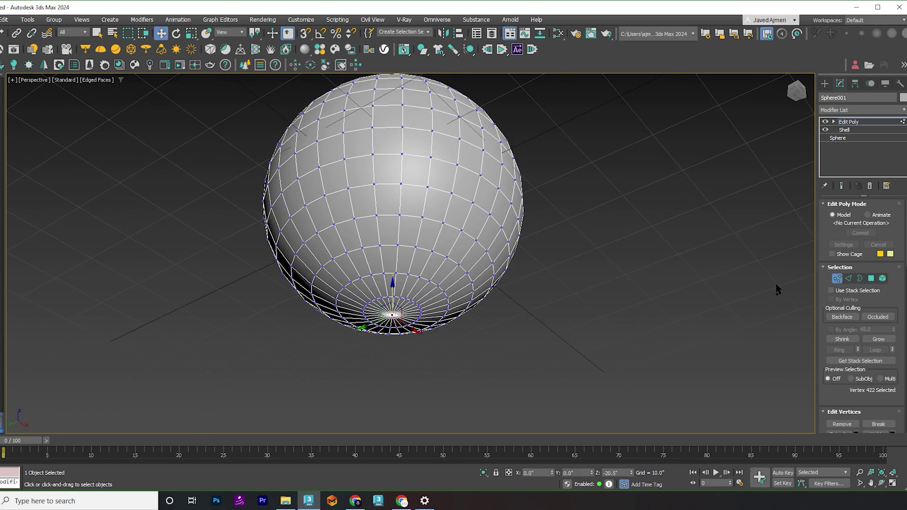
# Grow the pole's polygons to 60 and flatten them with Make Planar Z
pyautogui.keyDown('ctrl'); pyautogui.click(872, 278); pyautogui.keyUp('ctrl')
pyautogui.click(875, 341)
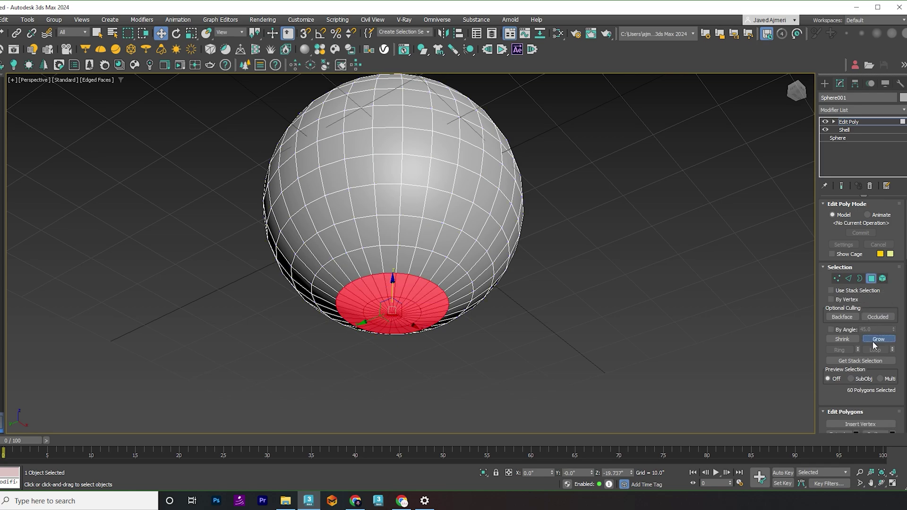
pyautogui.scroll(-5, 883, 355)
pyautogui.scroll(-10, 889, 361)
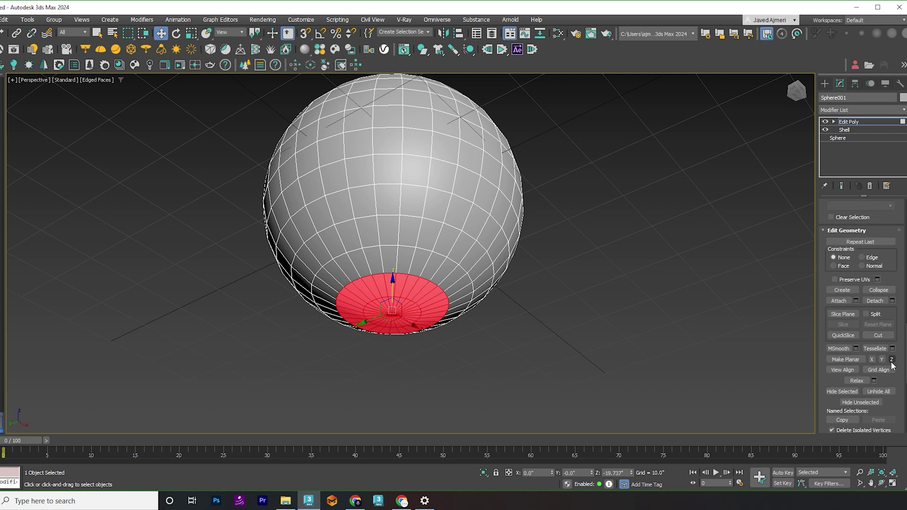
pyautogui.click(892, 360)
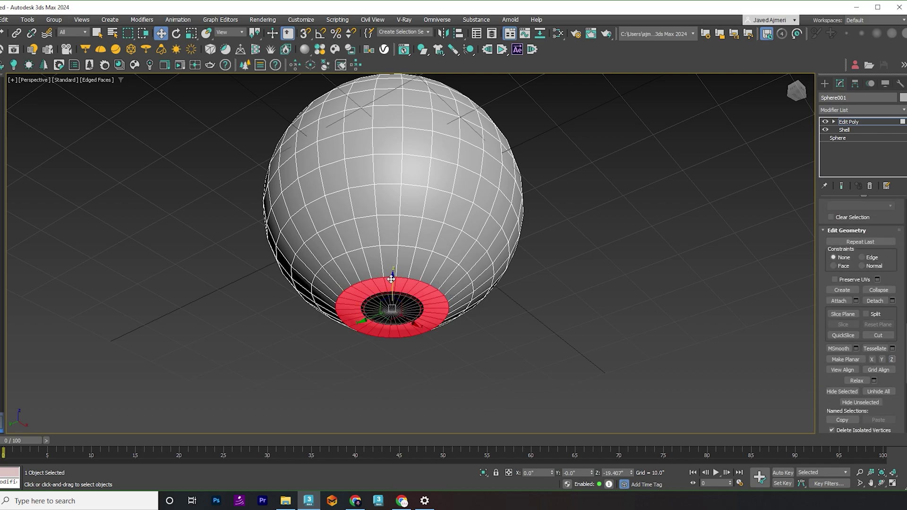
# Lower the flattened bottom polygons along Z into a flat base and select its rim edge loop
pyautogui.moveTo(392, 279); pyautogui.dragTo(395, 289)
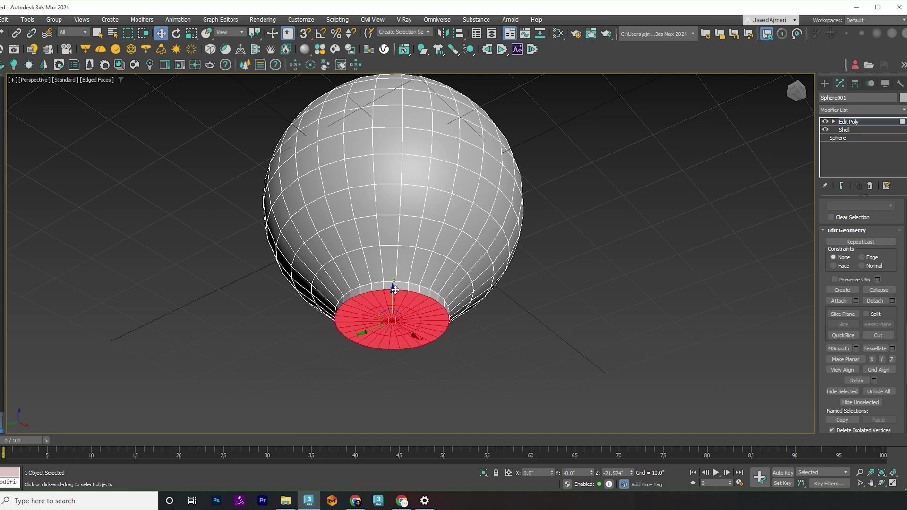
pyautogui.press('2')
pyautogui.doubleClick(395, 290)
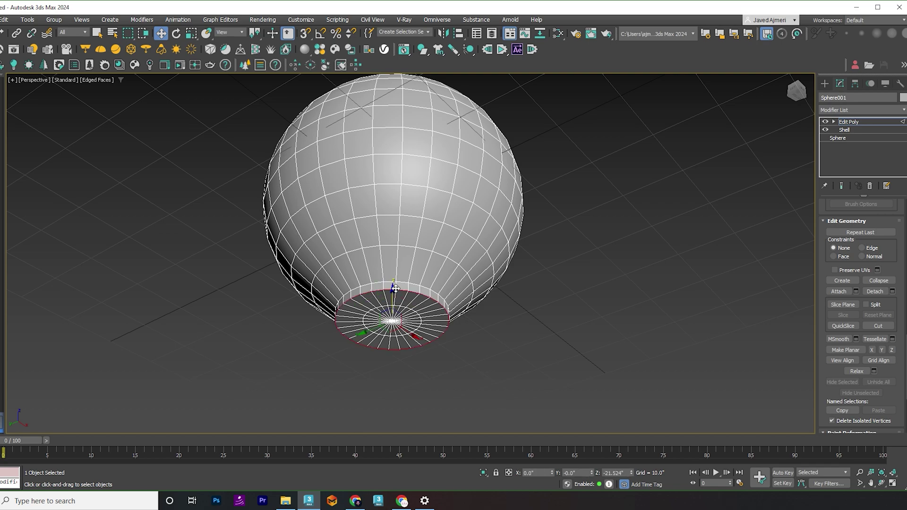
# Chamfer the base's rim edge loop with an amount of 0.1
pyautogui.rightClick(484, 261)
pyautogui.click(404, 315)
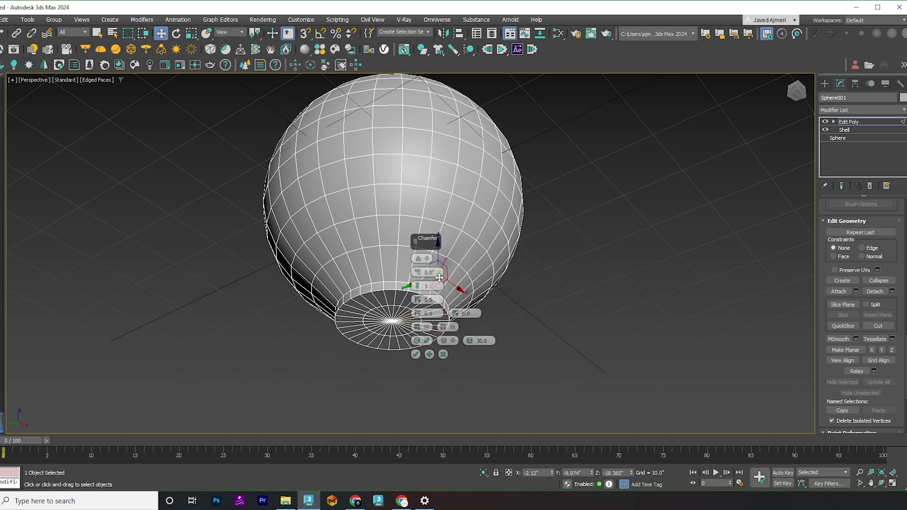
pyautogui.doubleClick(439, 273)
pyautogui.write('0.01')
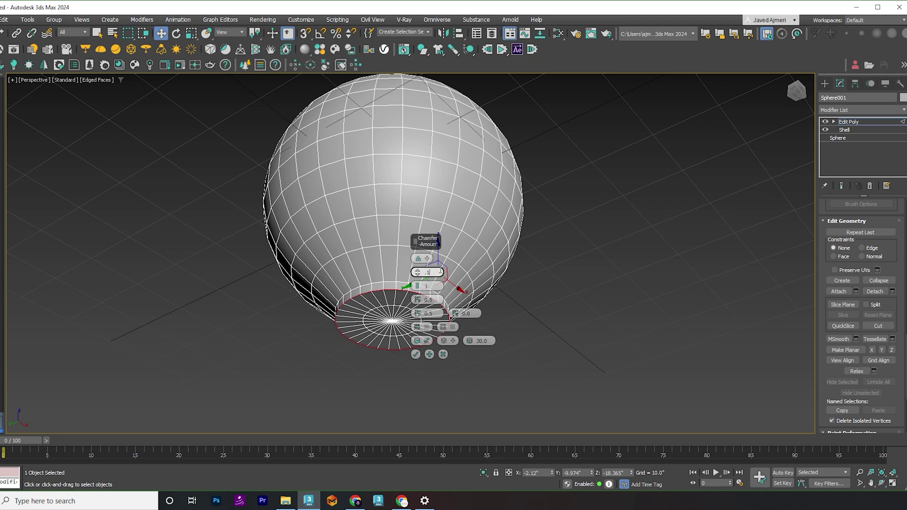
pyautogui.press('Return')
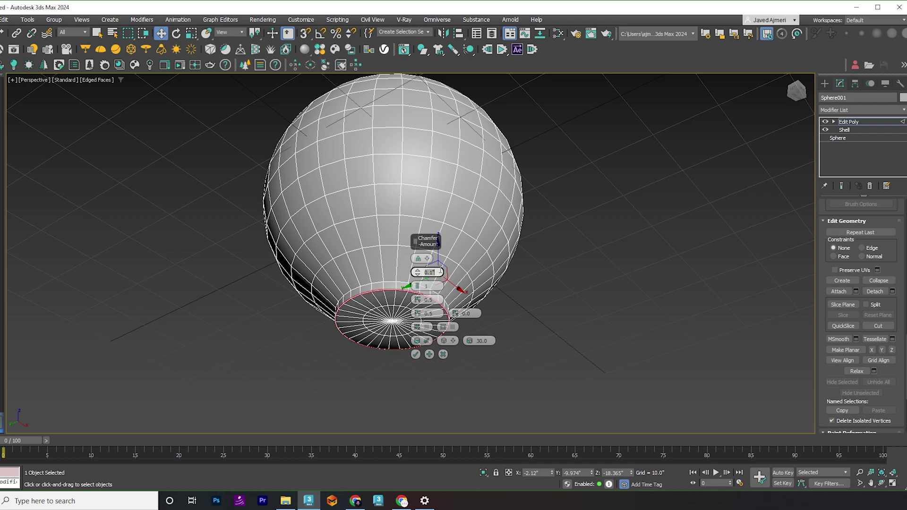
pyautogui.click(416, 354)
pyautogui.keyDown('alt'); pyautogui.moveTo(416, 354); pyautogui.dragTo(424, 270, button='middle'); pyautogui.keyUp('alt')
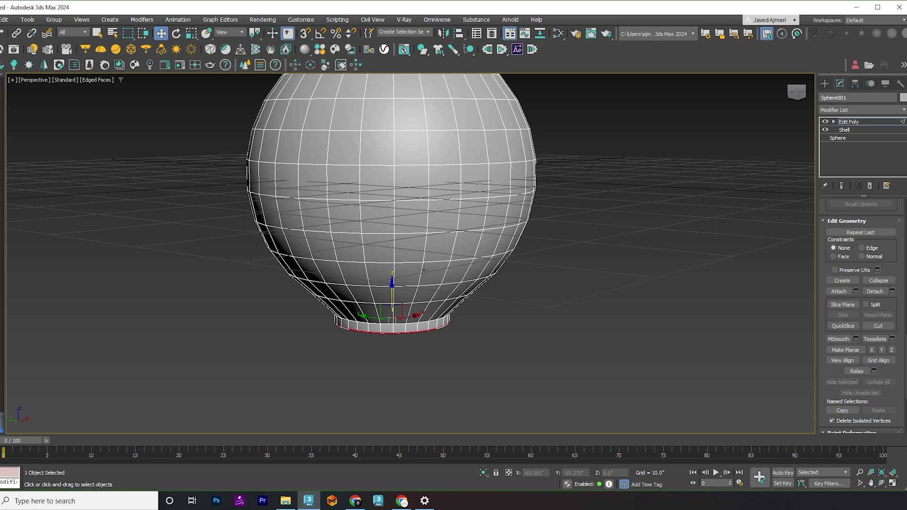
# Select a single vertical edge loop running from the sphere's top to its bottom
pyautogui.press('2')
pyautogui.press('2')
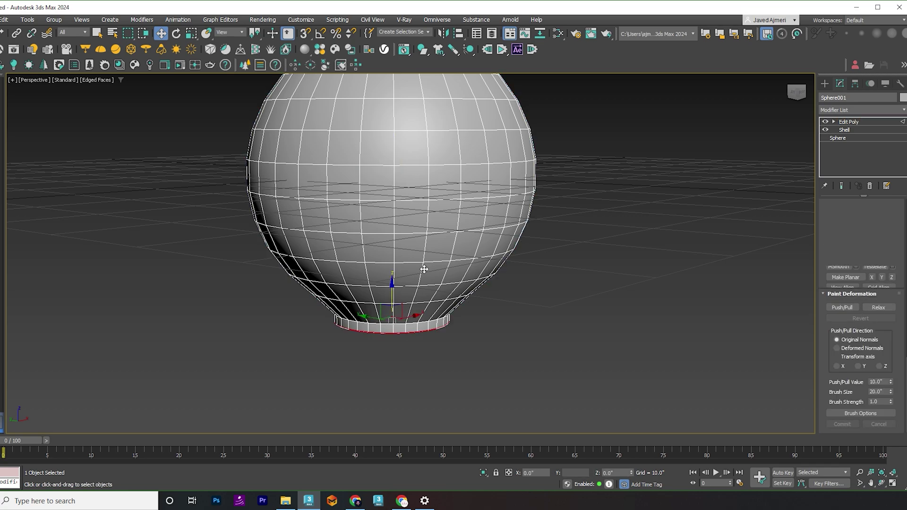
pyautogui.doubleClick(424, 270)
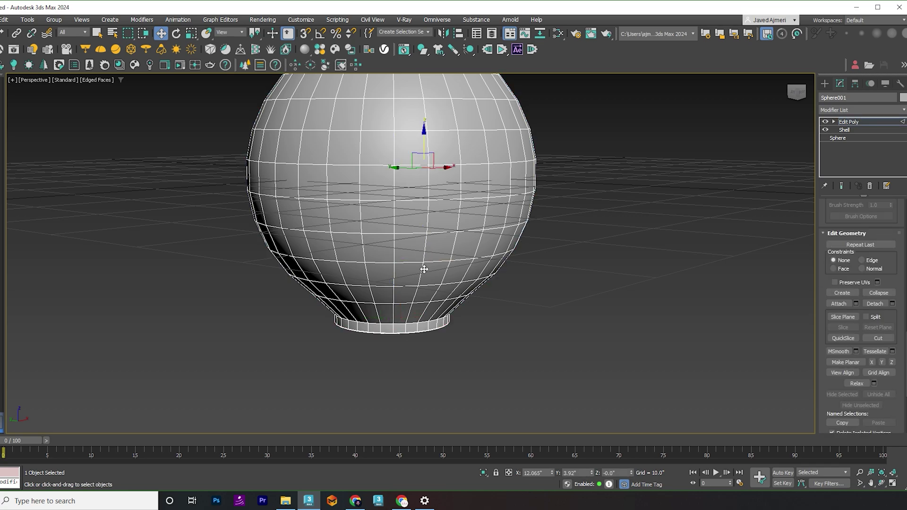
pyautogui.doubleClick(426, 226)
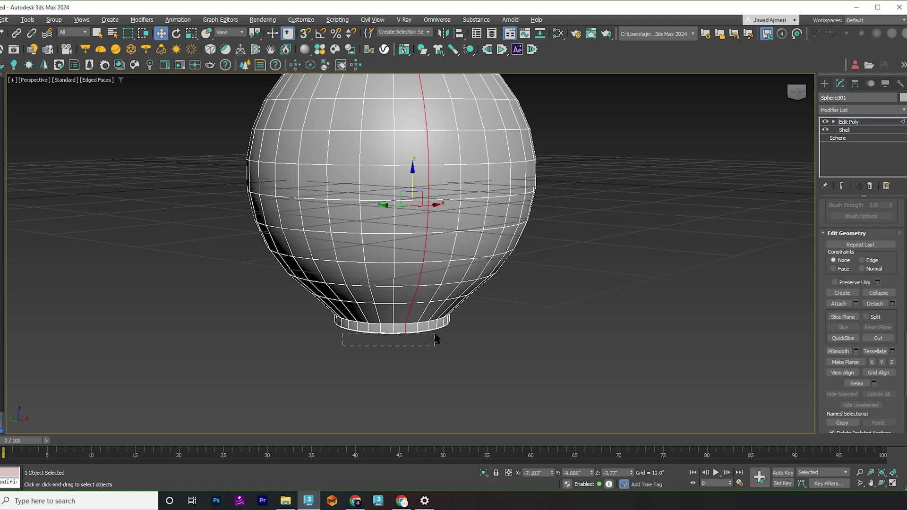
pyautogui.keyDown('alt'); pyautogui.moveTo(435, 334); pyautogui.dragTo(436, 329); pyautogui.keyUp('alt')
# Orbit around the sphere and toggle wireframe to check the 11-edge vertical selection
pyautogui.keyDown('alt'); pyautogui.moveTo(444, 338); pyautogui.dragTo(473, 277, button='middle'); pyautogui.keyUp('alt')
pyautogui.click(381, 342)
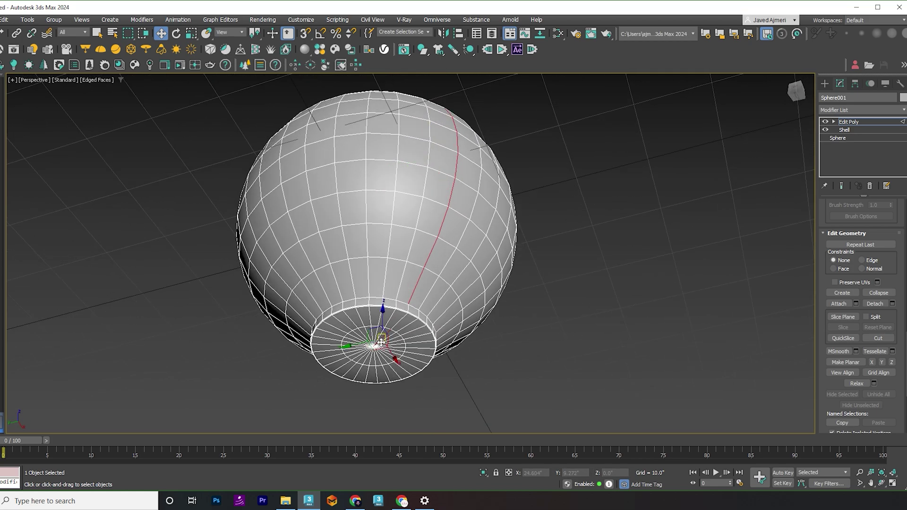
pyautogui.keyDown('alt'); pyautogui.moveTo(381, 341); pyautogui.dragTo(381, 179, button='middle'); pyautogui.keyUp('alt')
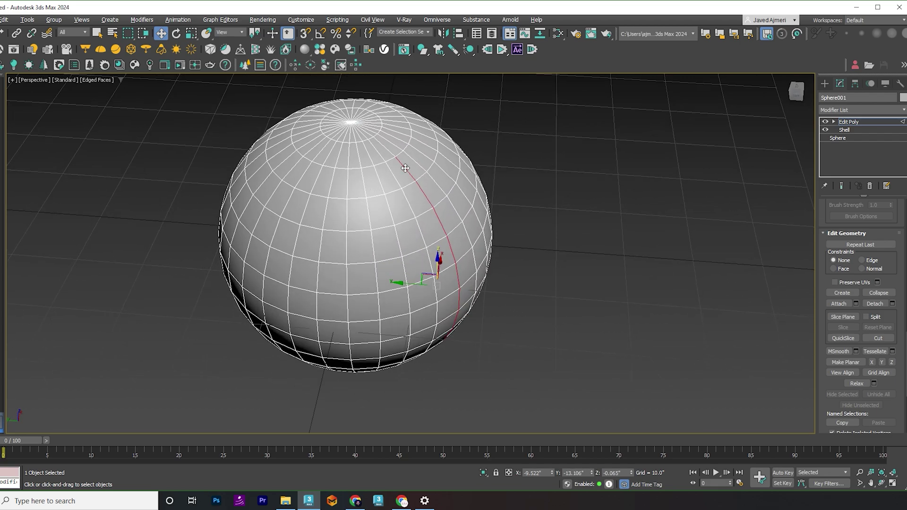
pyautogui.scroll(2, 410, 232)
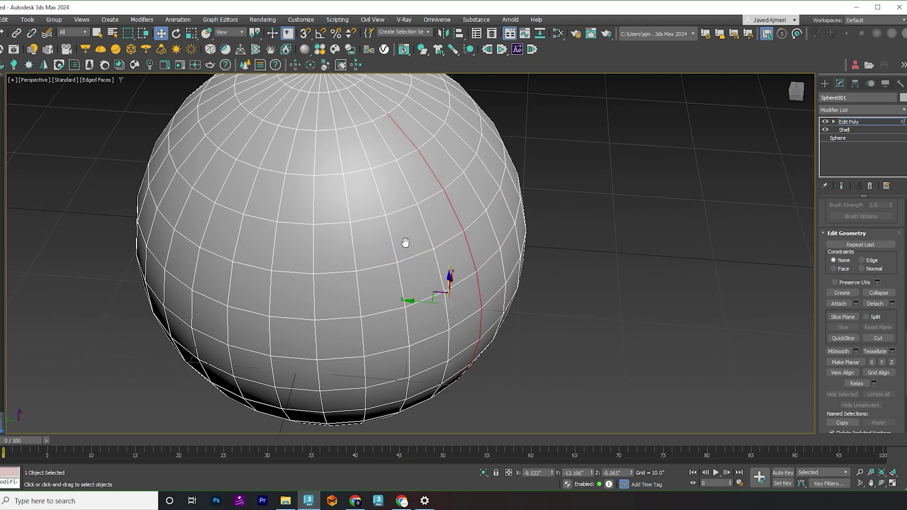
pyautogui.moveTo(404, 240); pyautogui.dragTo(387, 186, button='middle')
pyautogui.scroll(-2, 386, 186)
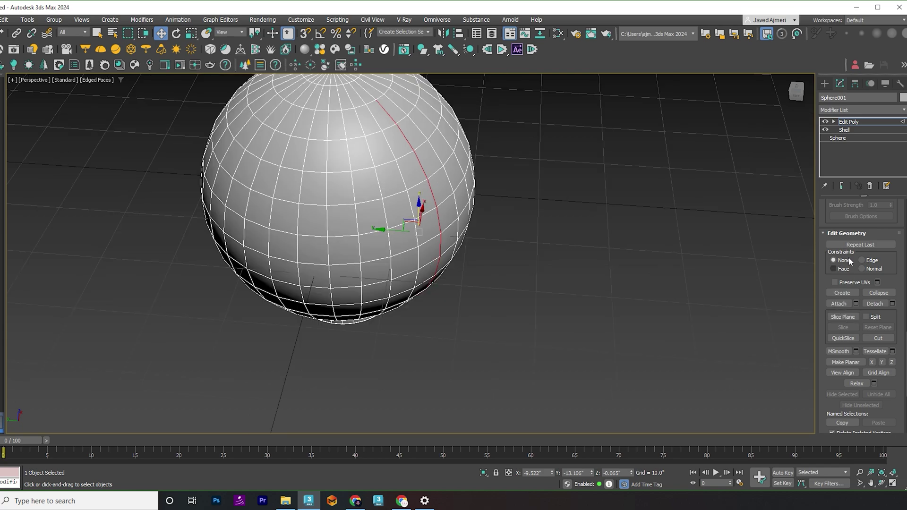
pyautogui.press('F3')
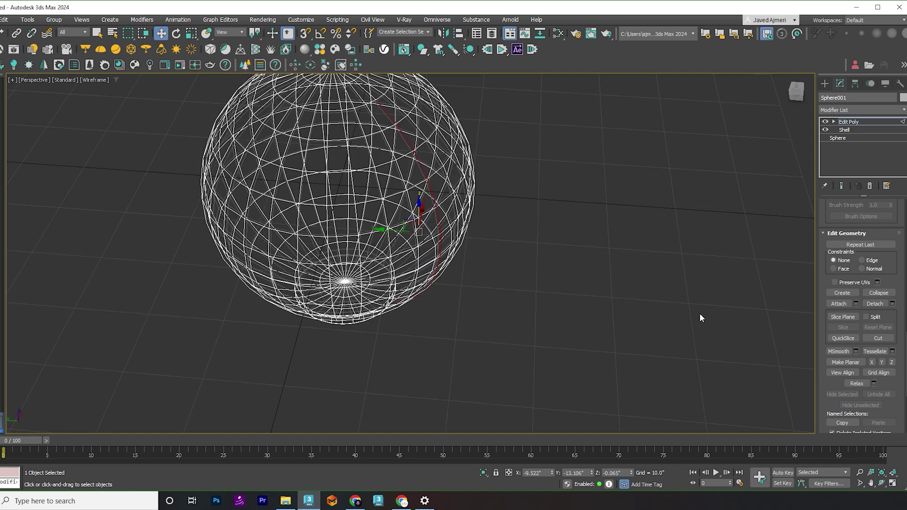
pyautogui.press('F3')
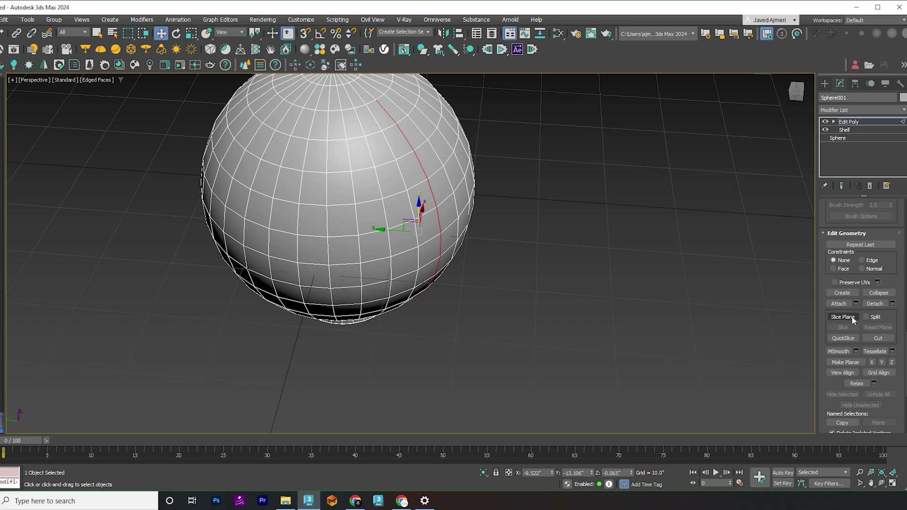
pyautogui.scroll(5, 852, 316)
pyautogui.scroll(3, 852, 313)
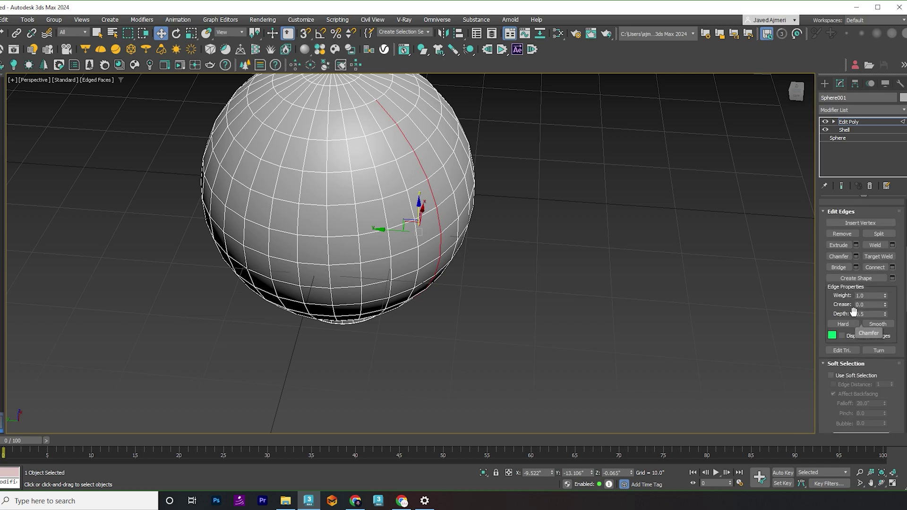
pyautogui.scroll(2, 868, 252)
pyautogui.scroll(4, 868, 252)
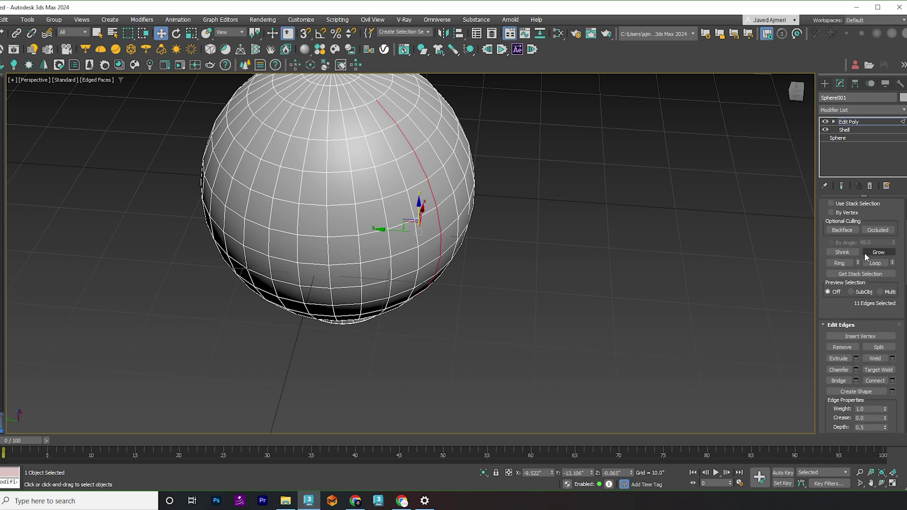
# Ring-select all 330 vertical edges and extrude them into ridges about 1.066" high
pyautogui.click(841, 262)
pyautogui.moveTo(565, 249); pyautogui.dragTo(578, 277, button='middle')
pyautogui.keyDown('alt'); pyautogui.moveTo(579, 277); pyautogui.dragTo(590, 248, button='middle'); pyautogui.keyUp('alt')
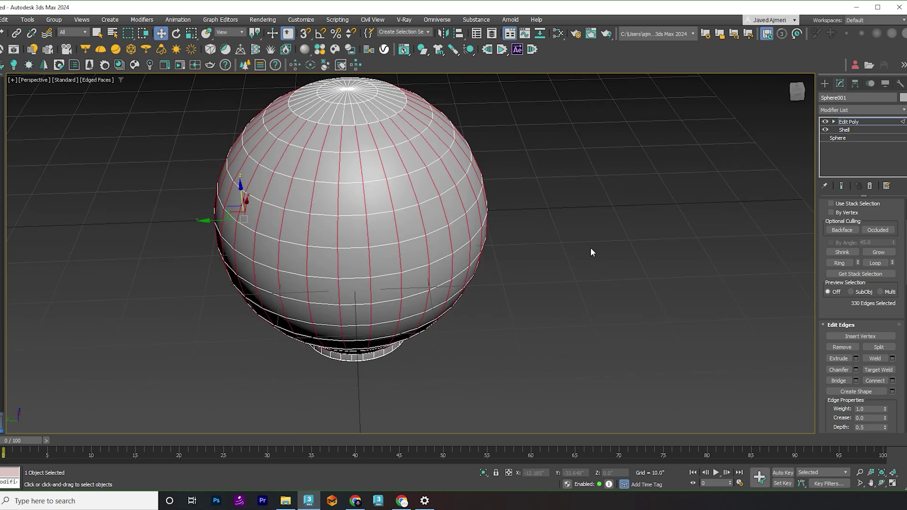
pyautogui.rightClick(585, 223)
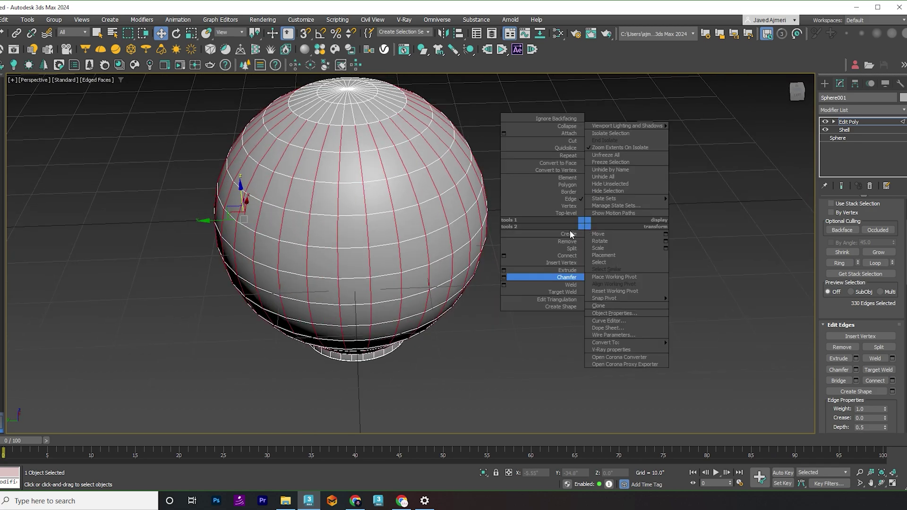
pyautogui.click(504, 271)
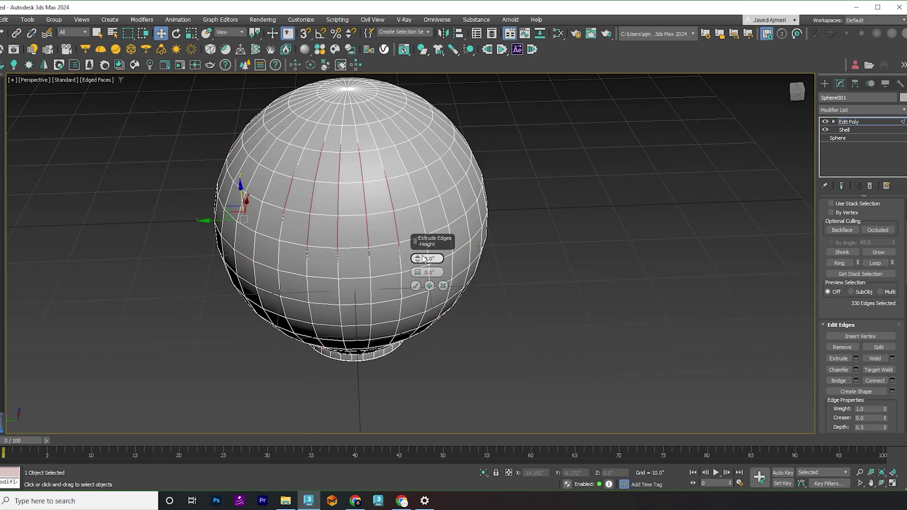
pyautogui.moveTo(424, 259); pyautogui.dragTo(421, 240)
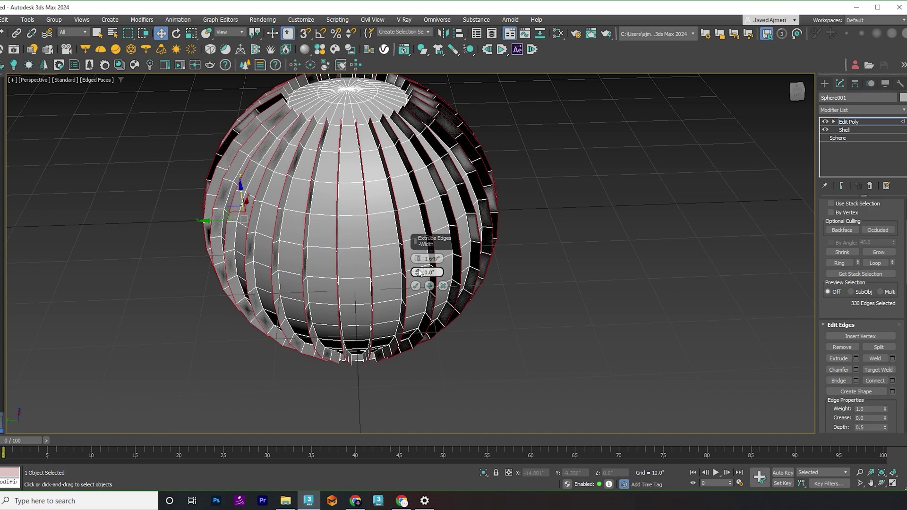
# Widen the ridge extrusion to about 0.678", commit it, and chamfer the ridge edges
pyautogui.moveTo(416, 265); pyautogui.dragTo(417, 264)
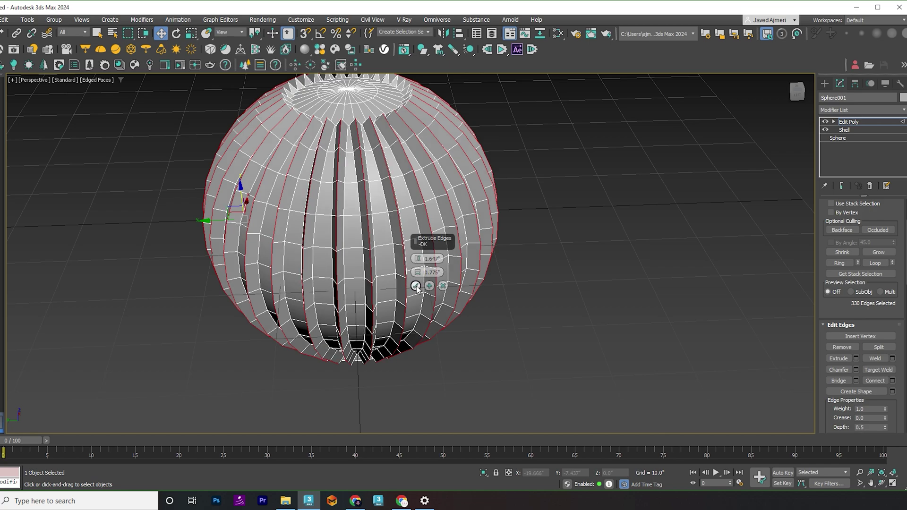
pyautogui.click(415, 285)
pyautogui.rightClick(523, 206)
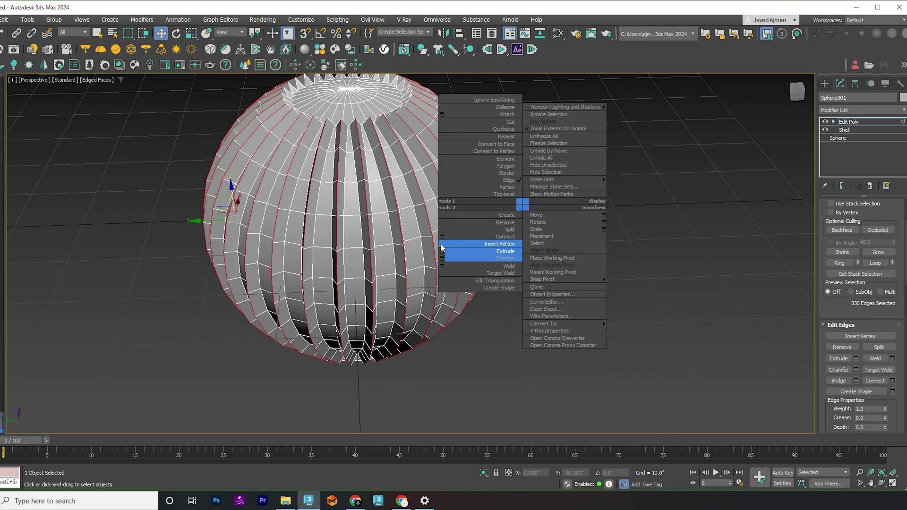
pyautogui.click(442, 258)
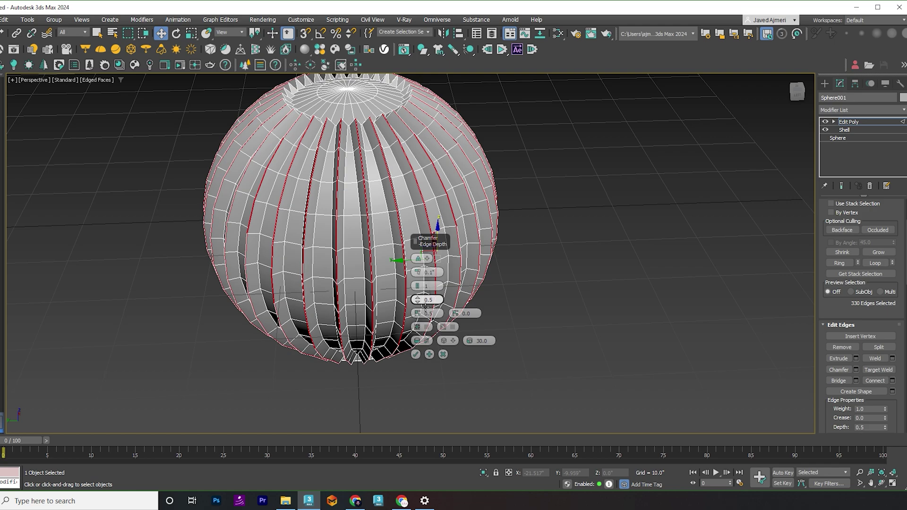
pyautogui.click(415, 355)
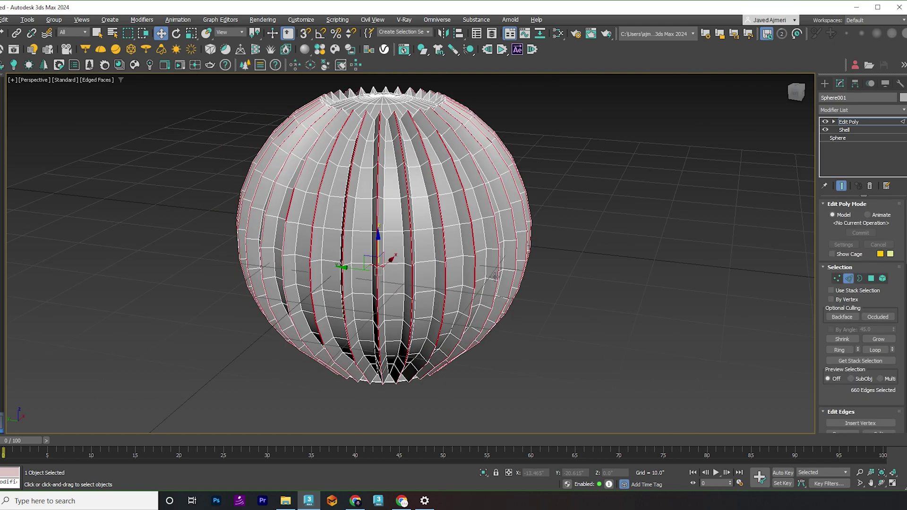
# Add a Twist modifier with a 90° angle to spiral the ribs
pyautogui.click(889, 122)
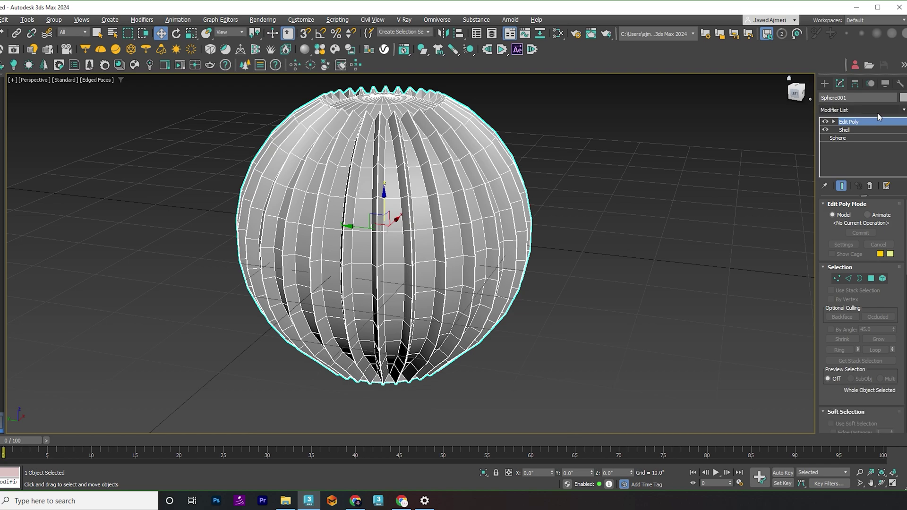
pyautogui.click(877, 110)
pyautogui.write('t')
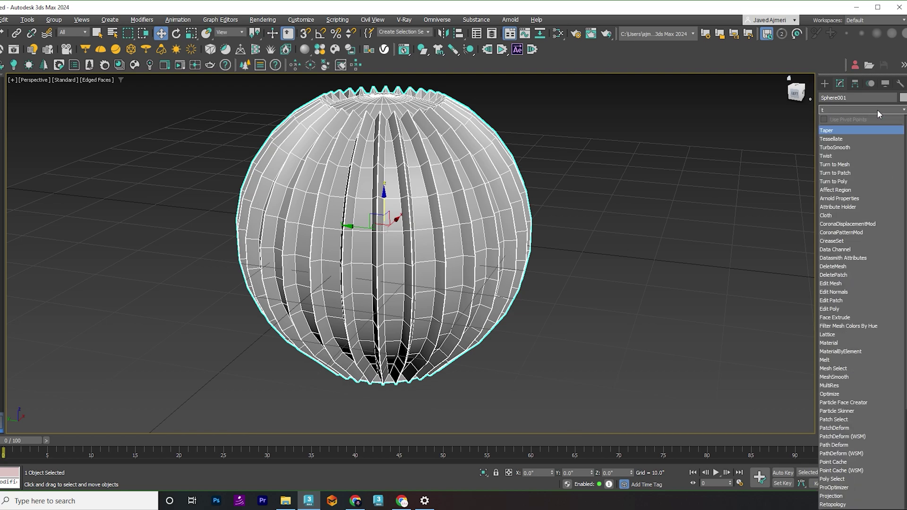
pyautogui.press('Return')
pyautogui.click(870, 222)
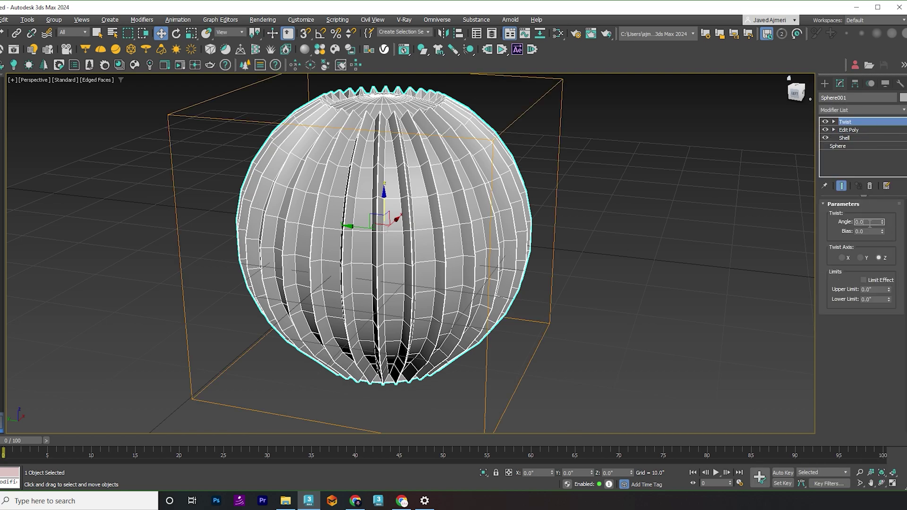
pyautogui.press('Return')
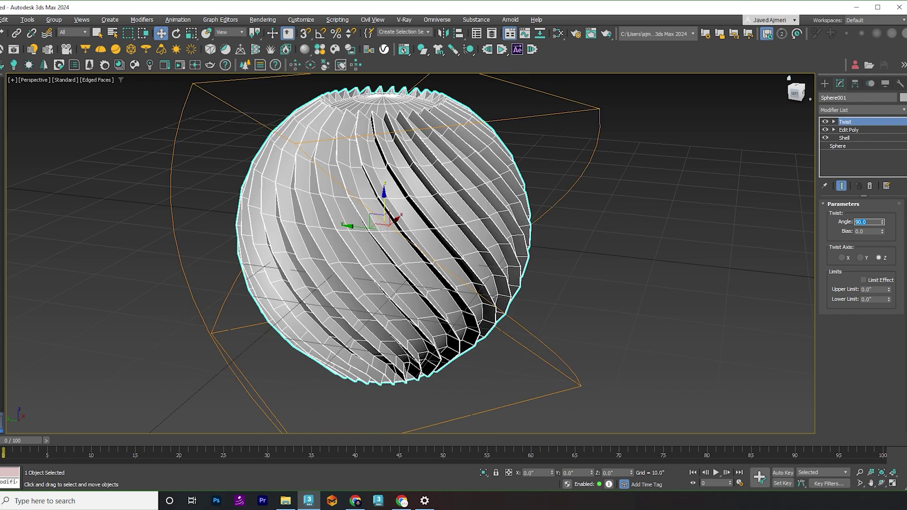
# Add TurboSmooth with 2 iterations on top of the Twist
pyautogui.click(847, 110)
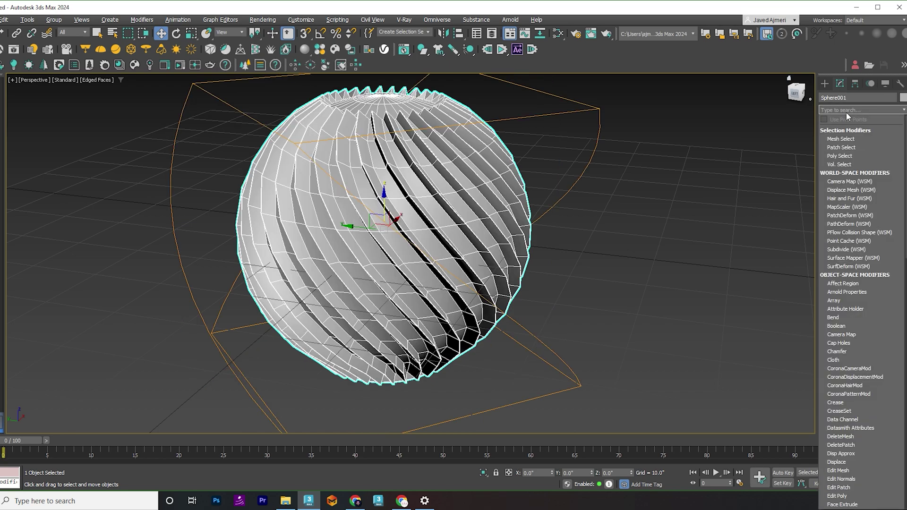
pyautogui.write('tu')
pyautogui.press('Return')
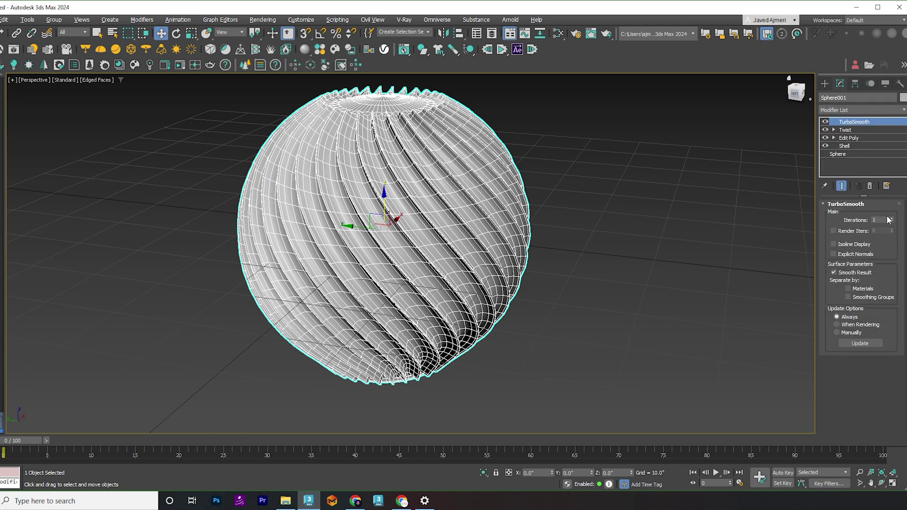
pyautogui.click(892, 219)
pyautogui.click(846, 110)
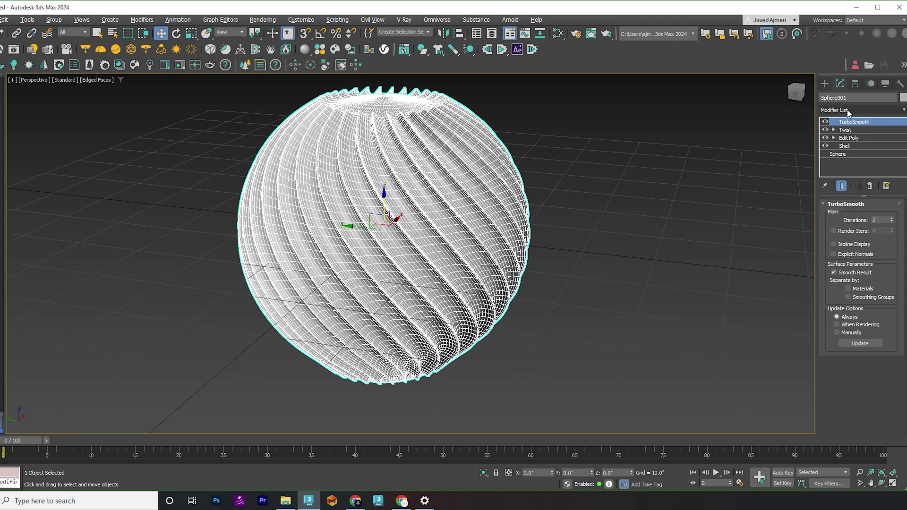
# Add a Slice modifier that removes the top part and caps the cut rim
pyautogui.write('slice')
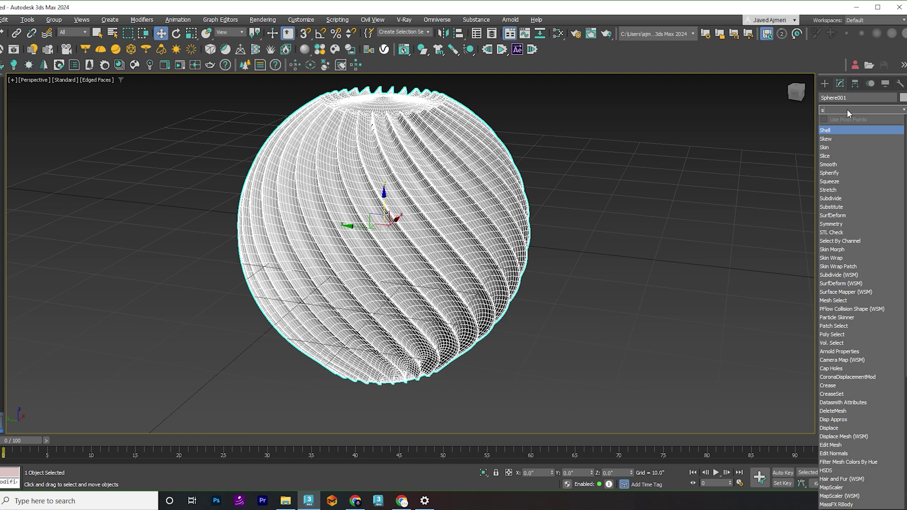
pyautogui.press('Return')
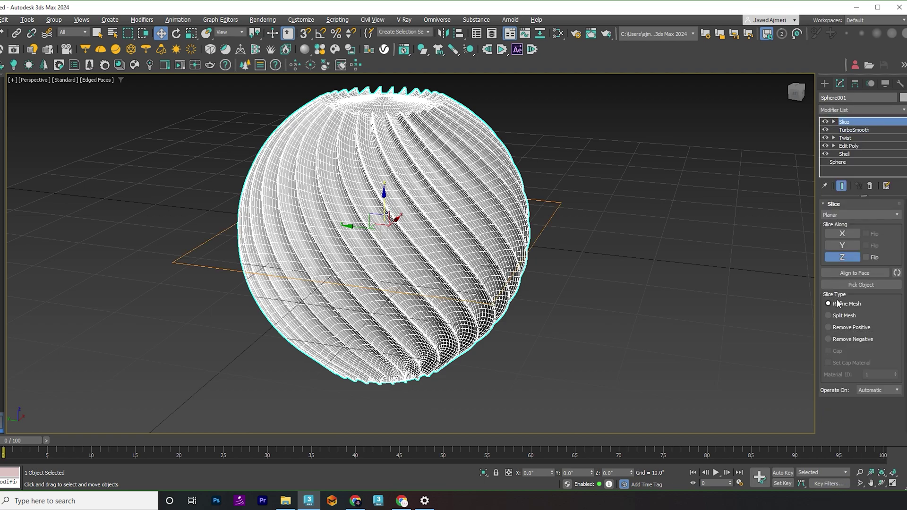
pyautogui.click(840, 328)
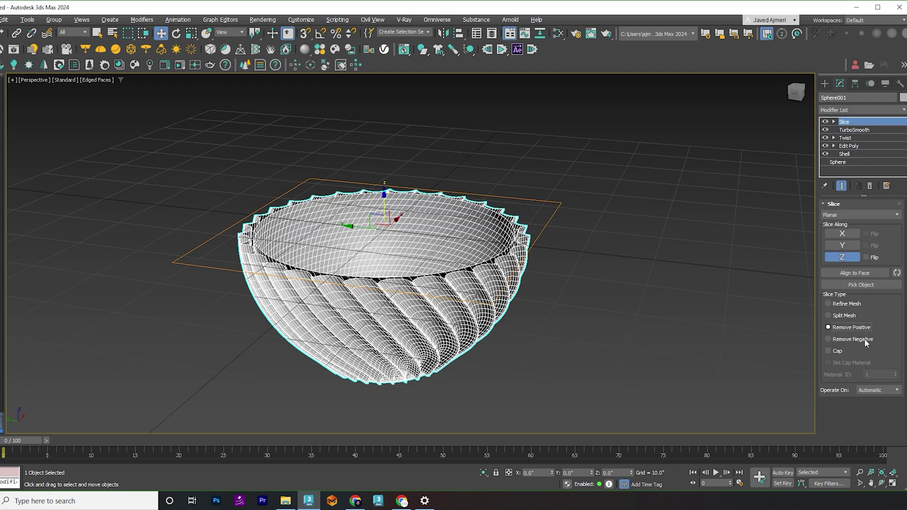
pyautogui.click(828, 351)
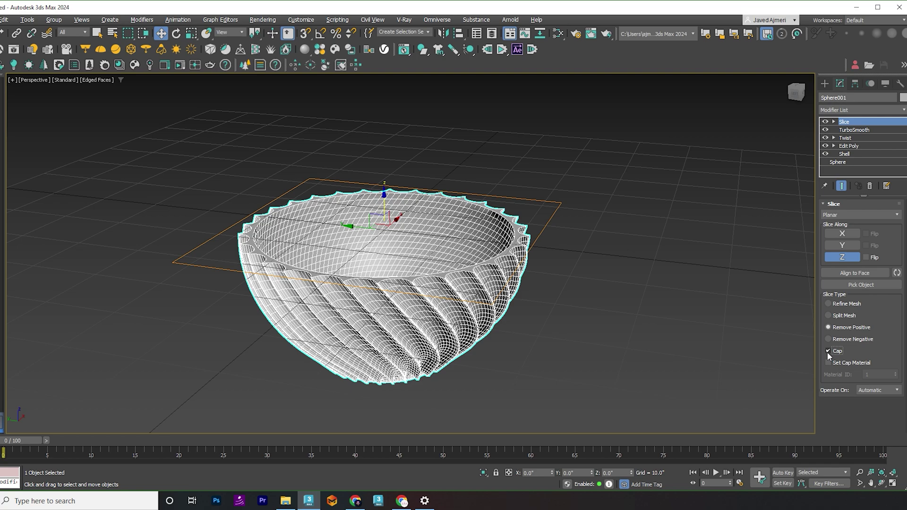
# Raise the slice plane to about Z 15 for a small top opening, with edges and grid hidden
pyautogui.click(834, 122)
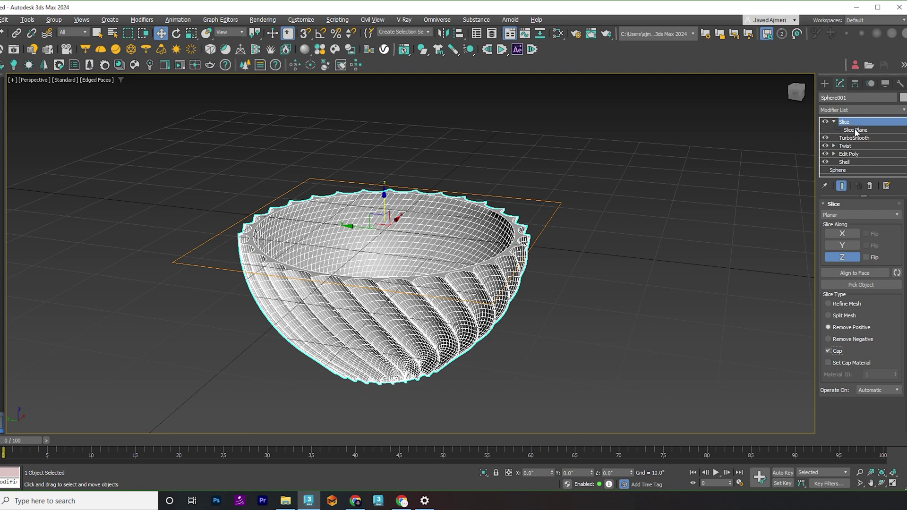
pyautogui.click(854, 130)
pyautogui.press('F4')
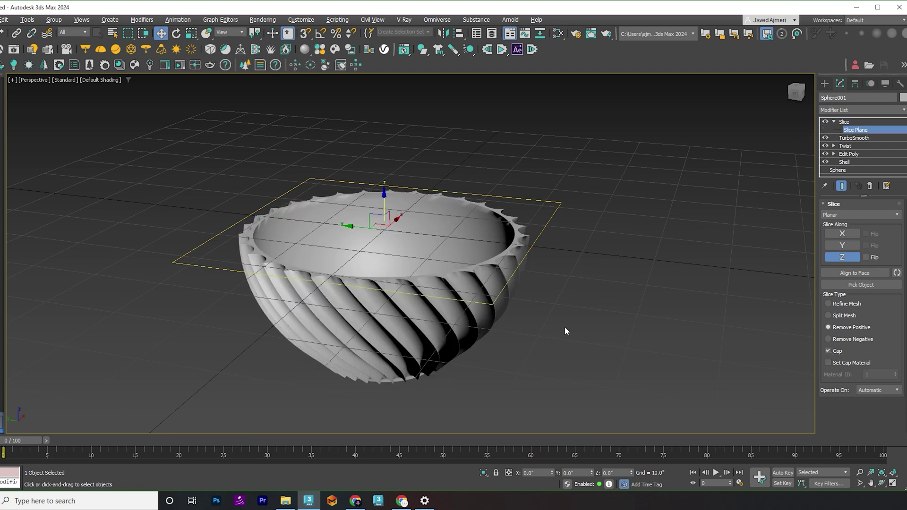
pyautogui.keyDown('alt'); pyautogui.moveTo(497, 333); pyautogui.dragTo(357, 184, button='middle'); pyautogui.keyUp('alt')
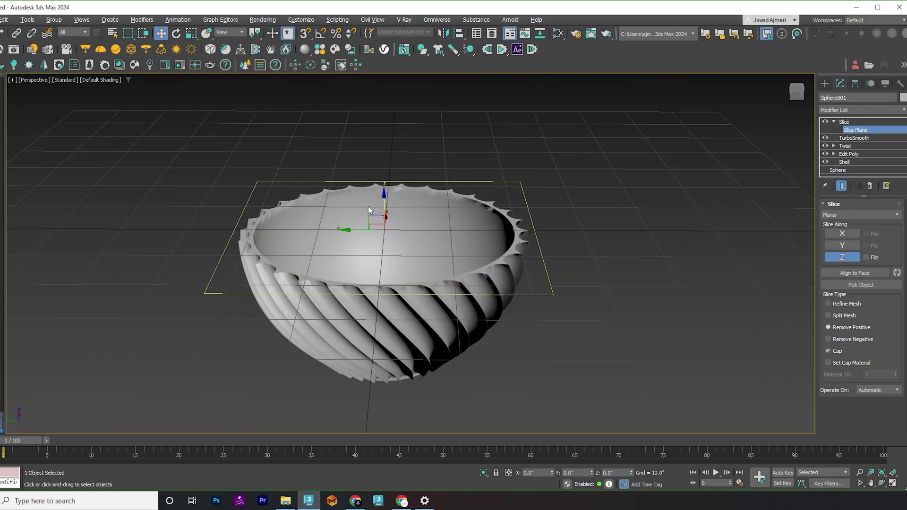
pyautogui.press('g')
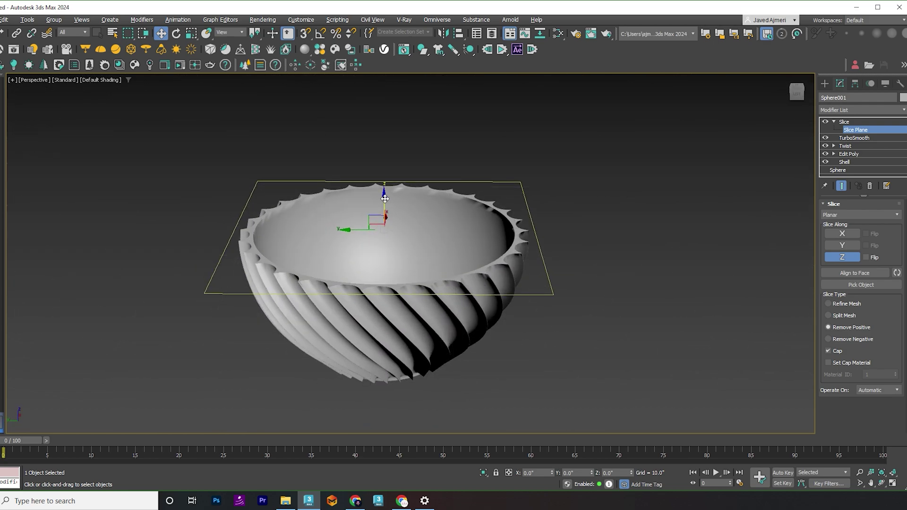
pyautogui.moveTo(385, 198); pyautogui.dragTo(401, 101)
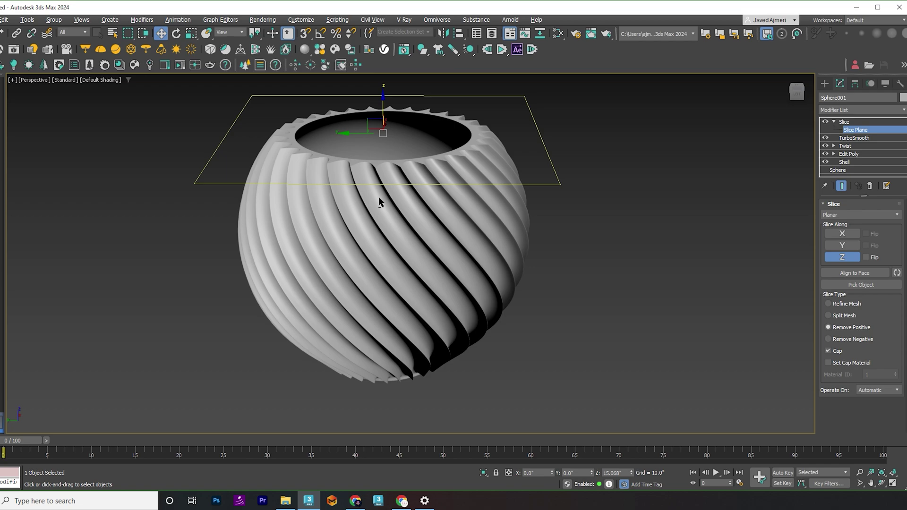
pyautogui.keyDown('alt'); pyautogui.moveTo(381, 199); pyautogui.dragTo(399, 208, button='middle'); pyautogui.keyUp('alt')
pyautogui.keyDown('alt'); pyautogui.moveTo(397, 255); pyautogui.dragTo(412, 270, button='middle'); pyautogui.keyUp('alt')
# Apply an STL Check modifier to Sphere001 and run Check, which reports No Errors
pyautogui.click(843, 109)
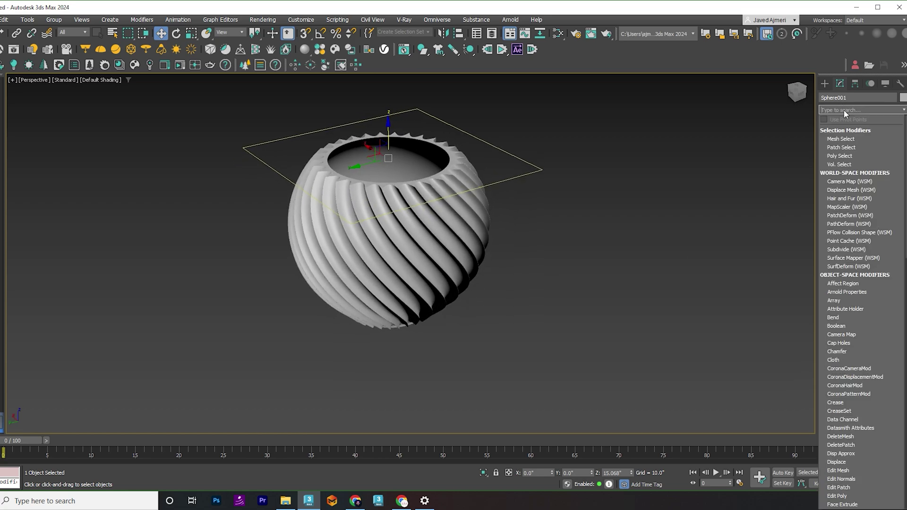
pyautogui.write('stl')
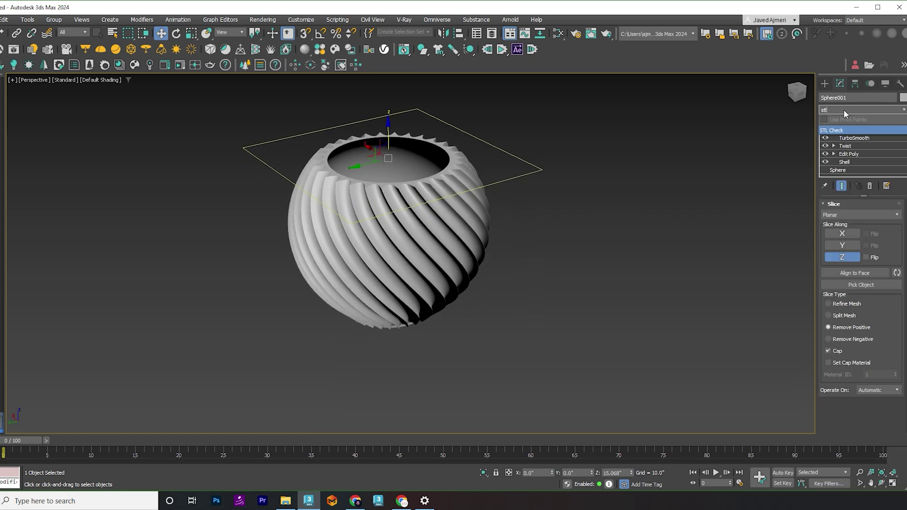
pyautogui.press('Return')
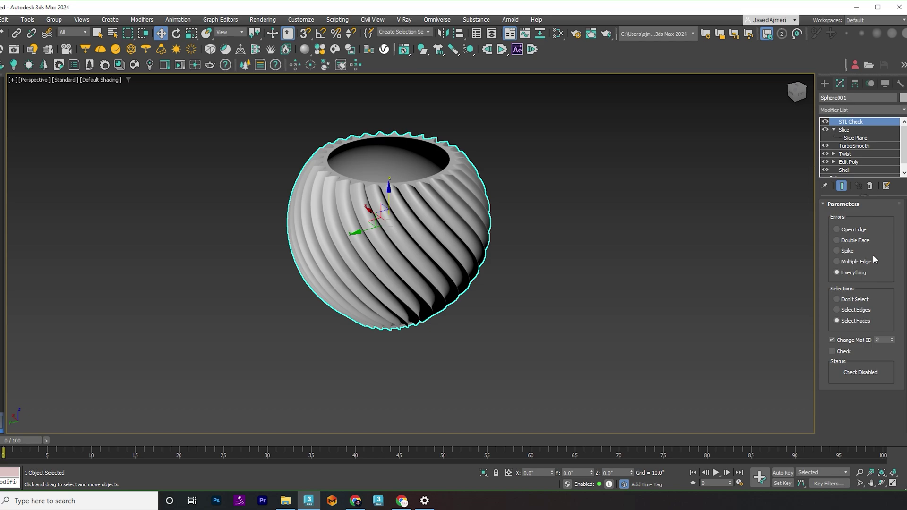
pyautogui.click(833, 352)
# Export the pot from the File menu as 'pot' in StereoLitho (*.stl) format
pyautogui.click(9, 19)
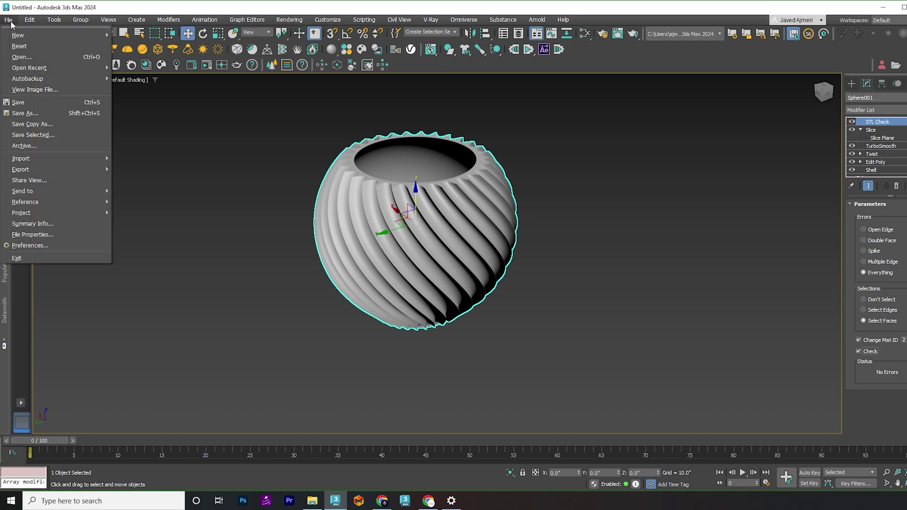
pyautogui.moveTo(75, 170)
pyautogui.click(135, 171)
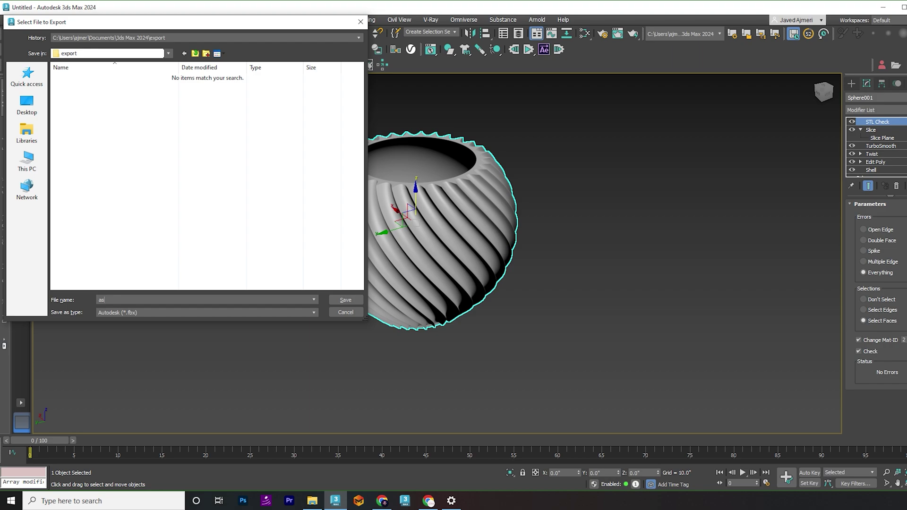
pyautogui.write('ass')
pyautogui.press('BackSpace')
pyautogui.press('BackSpace')
pyautogui.press('BackSpace')
pyautogui.write('pot')
pyautogui.click(207, 313)
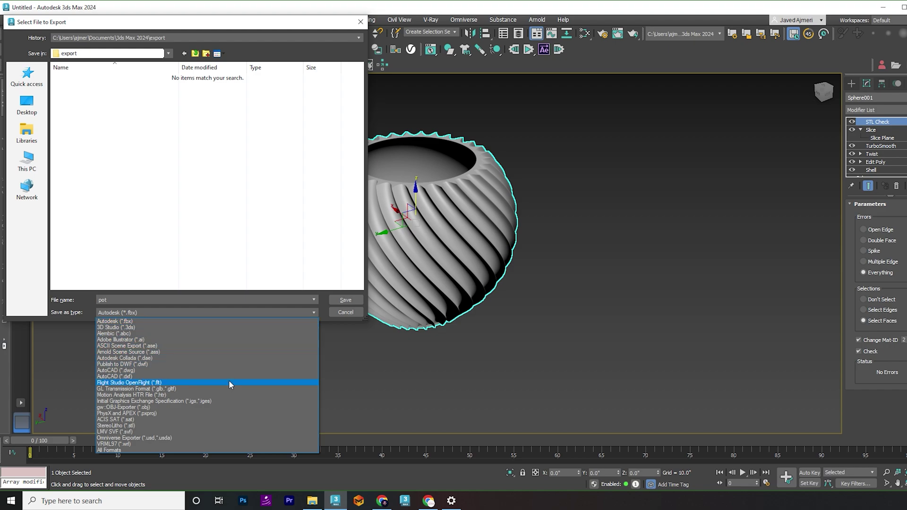
pyautogui.press('s')
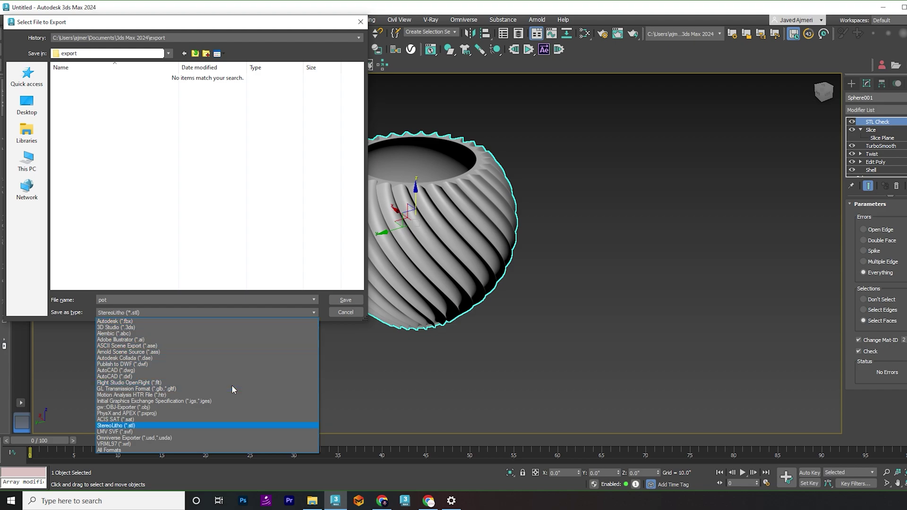
pyautogui.click(133, 427)
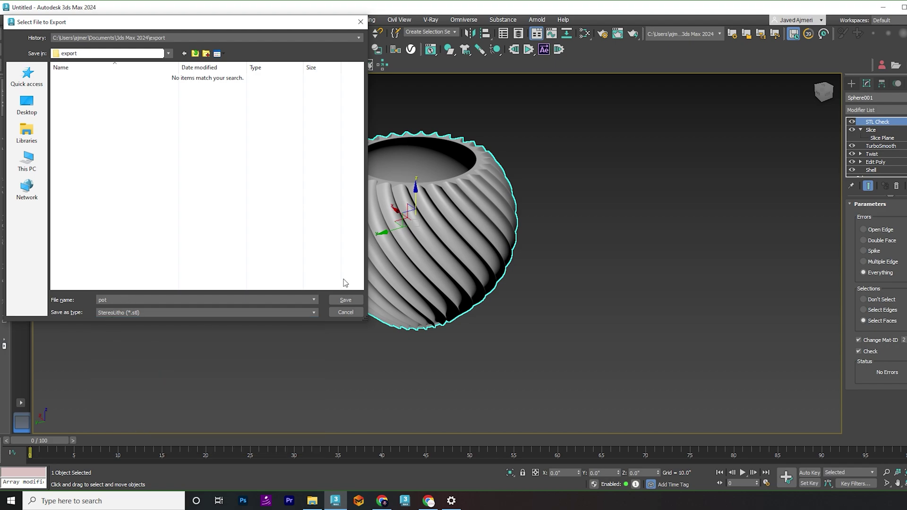
pyautogui.click(353, 302)
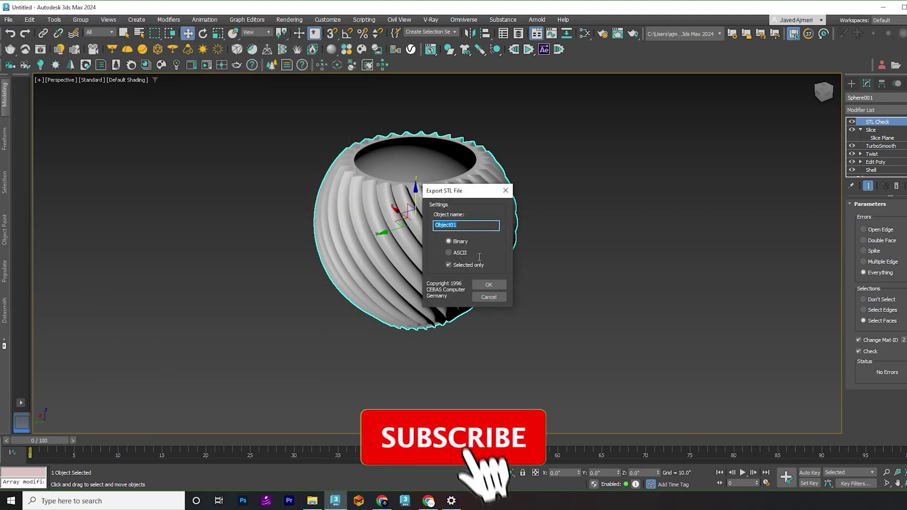
# Accept the Export STL File settings and add an FFD 4x4x4 modifier to the pot
pyautogui.click(489, 284)
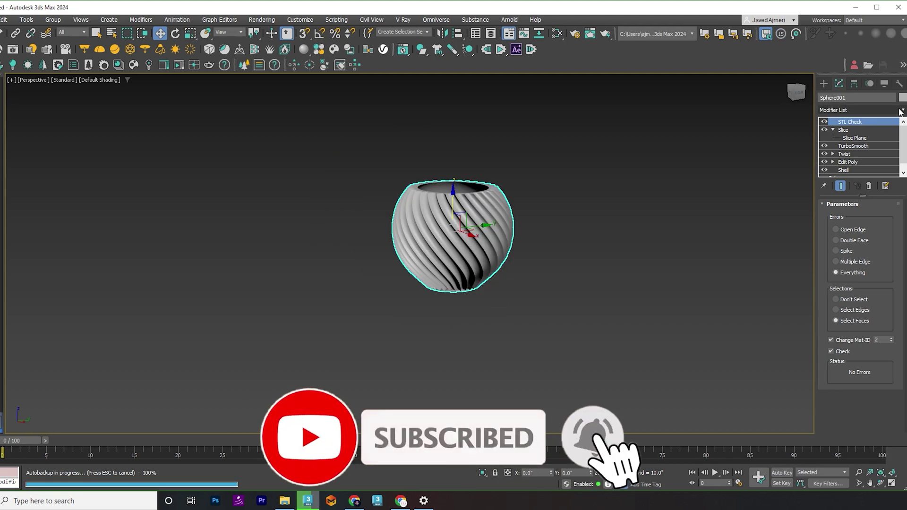
pyautogui.scroll(-7, 874, 364)
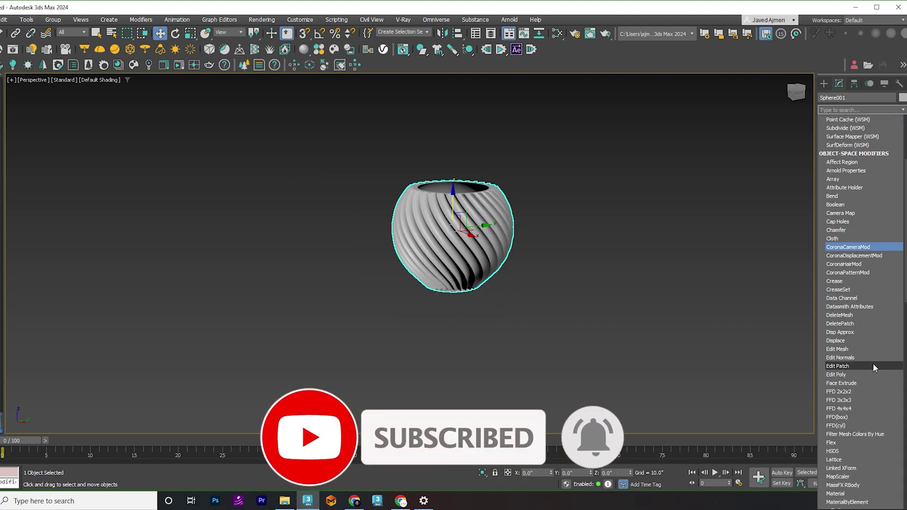
pyautogui.scroll(-2, 873, 364)
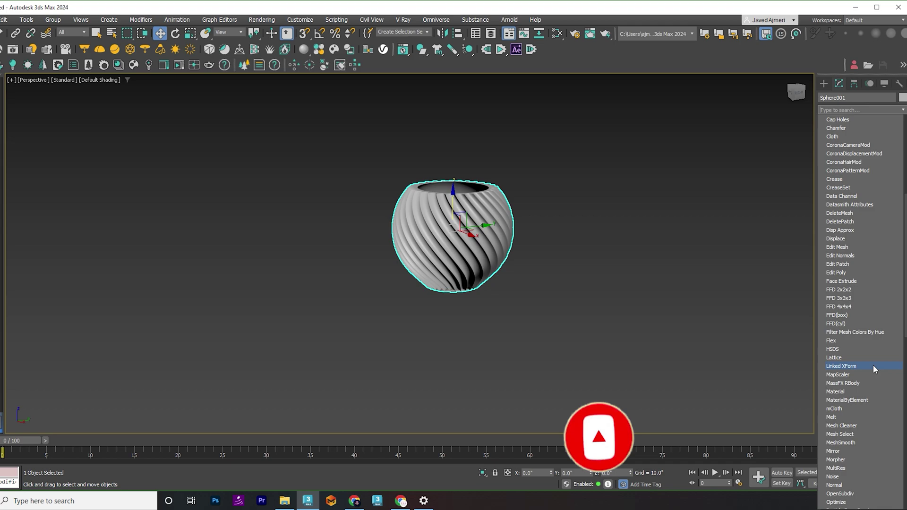
pyautogui.click(875, 305)
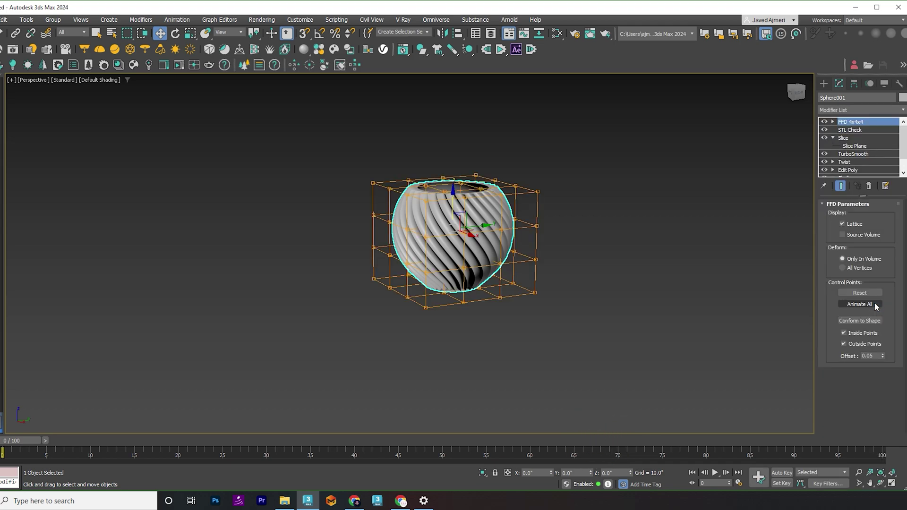
# In Front wireframe, scale the FFD control points: widen the third row, pinch the second into a neck
pyautogui.press('1')
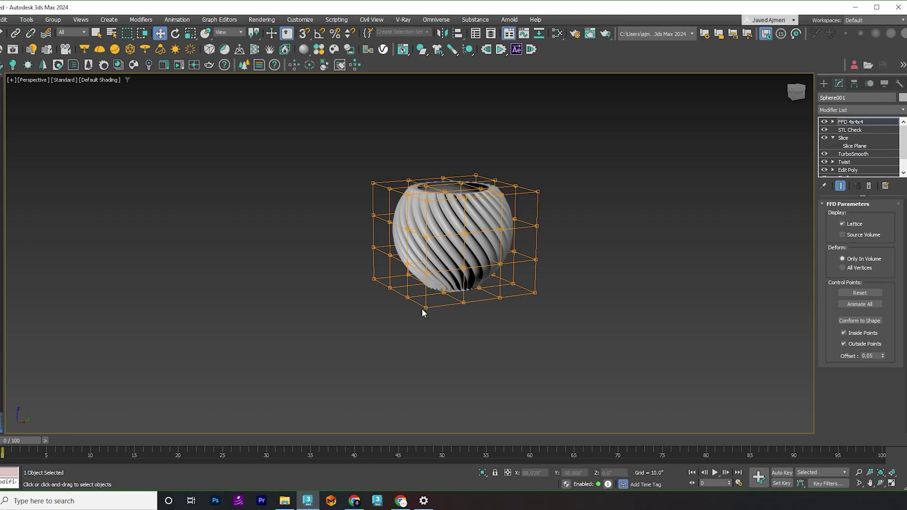
pyautogui.press('f')
pyautogui.press('F3')
pyautogui.press('z')
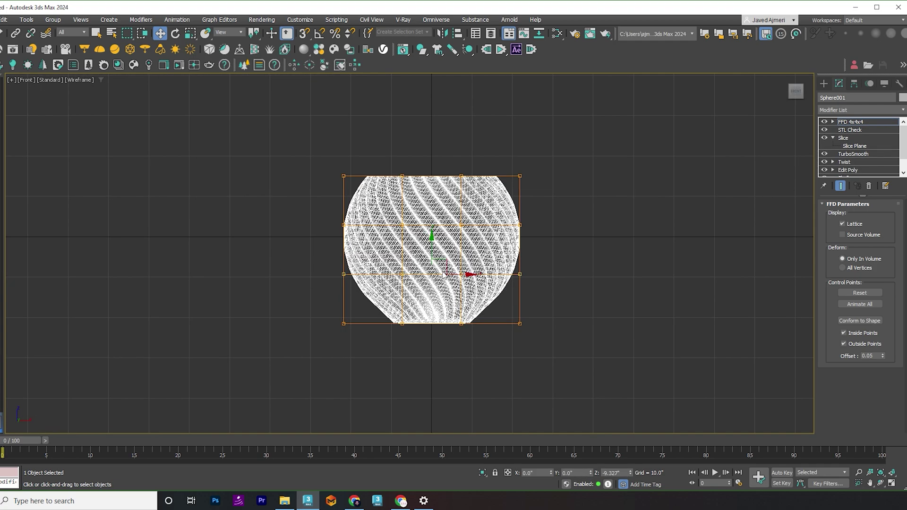
pyautogui.press('r')
pyautogui.moveTo(443, 266); pyautogui.dragTo(442, 202)
pyautogui.moveTo(316, 208); pyautogui.dragTo(580, 236)
pyautogui.moveTo(440, 219); pyautogui.dragTo(503, 410)
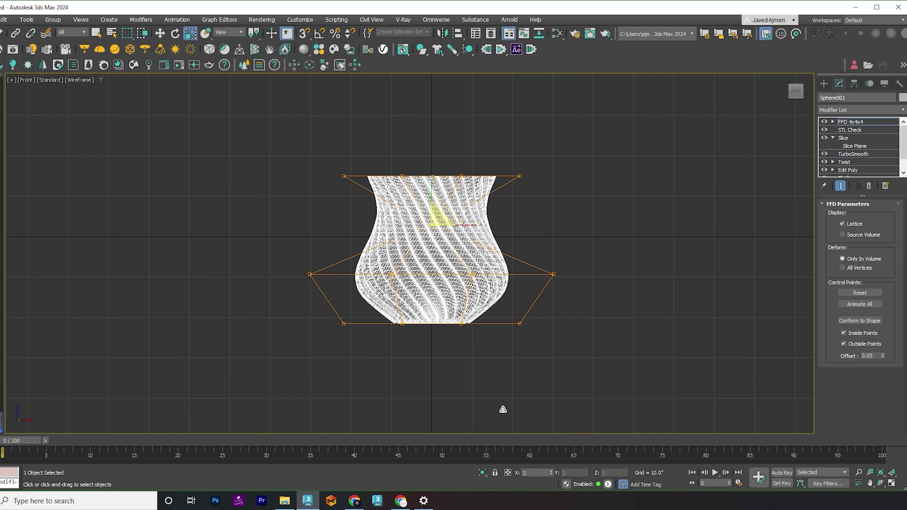
# Shrink the top lattice row to a third, raise the top and second rows, then return to shaded Perspective
pyautogui.moveTo(312, 142); pyautogui.dragTo(574, 194)
pyautogui.moveTo(440, 166); pyautogui.dragTo(464, 208)
pyautogui.press('w')
pyautogui.moveTo(431, 143); pyautogui.dragTo(430, 53)
pyautogui.moveTo(392, 208); pyautogui.dragTo(473, 241)
pyautogui.moveTo(432, 193); pyautogui.dragTo(431, 138)
pyautogui.click(295, 275)
pyautogui.press('p')
pyautogui.press('F3')
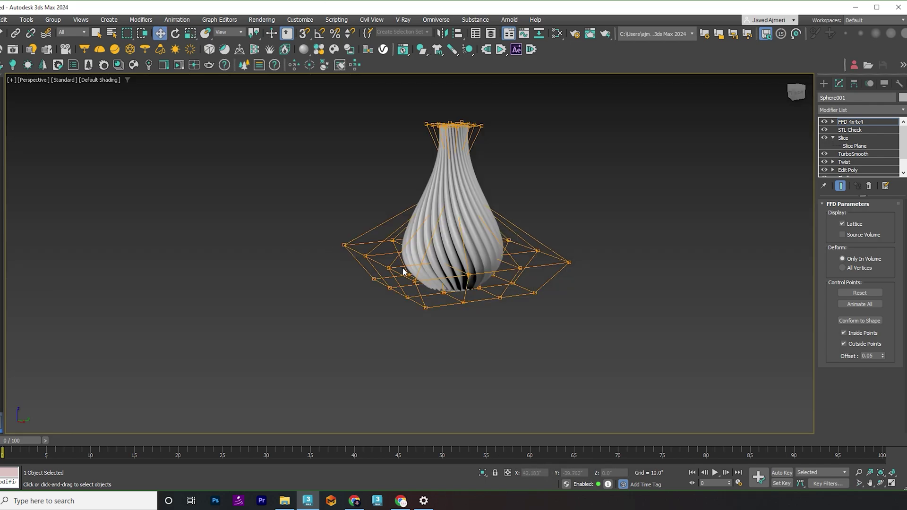
pyautogui.click(824, 84)
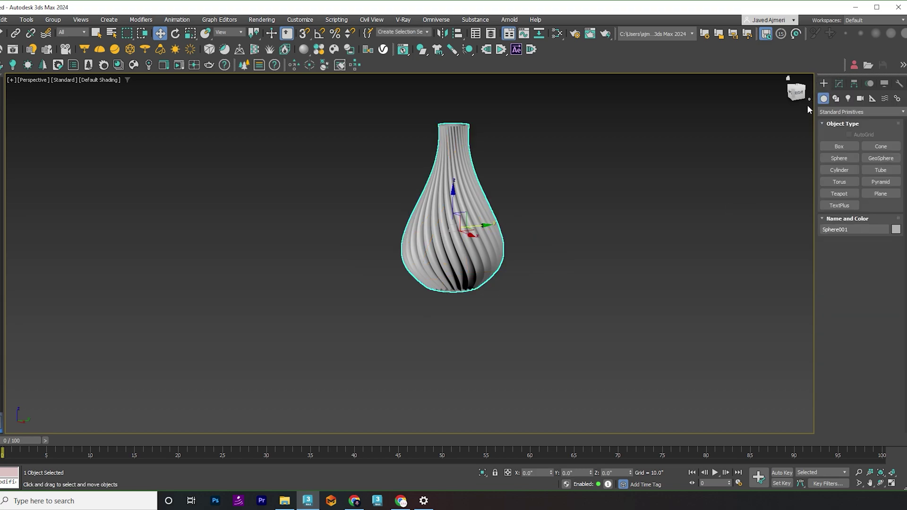
pyautogui.click(498, 285)
pyautogui.keyDown('alt'); pyautogui.moveTo(498, 285); pyautogui.dragTo(564, 291, button='middle'); pyautogui.keyUp('alt')
pyautogui.click(457, 260)
pyautogui.scroll(3, 461, 254)
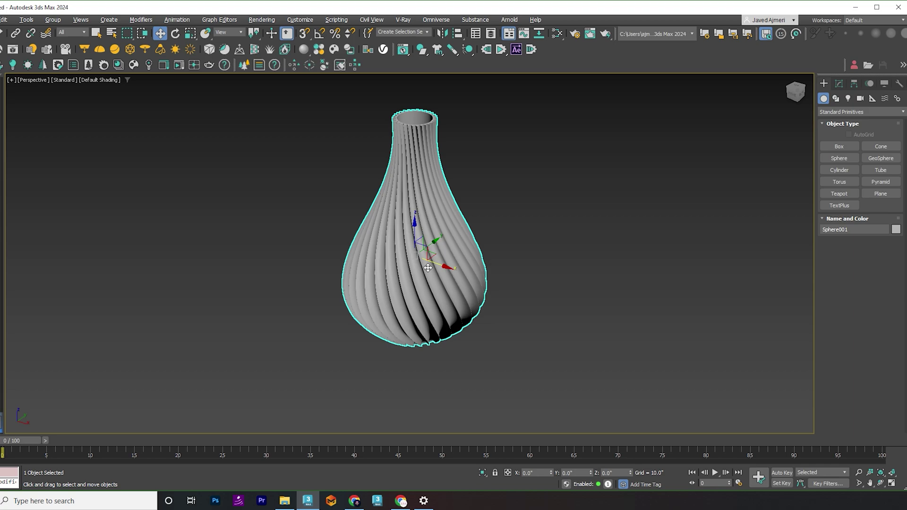